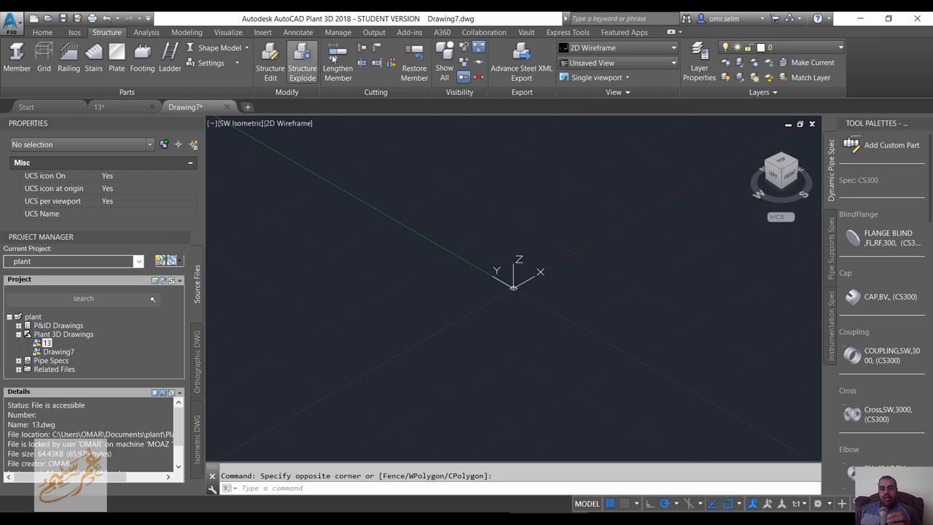
# Step: Start a new equipment item, browse the equipment types, then cancel it
pyautogui.click(42, 32)
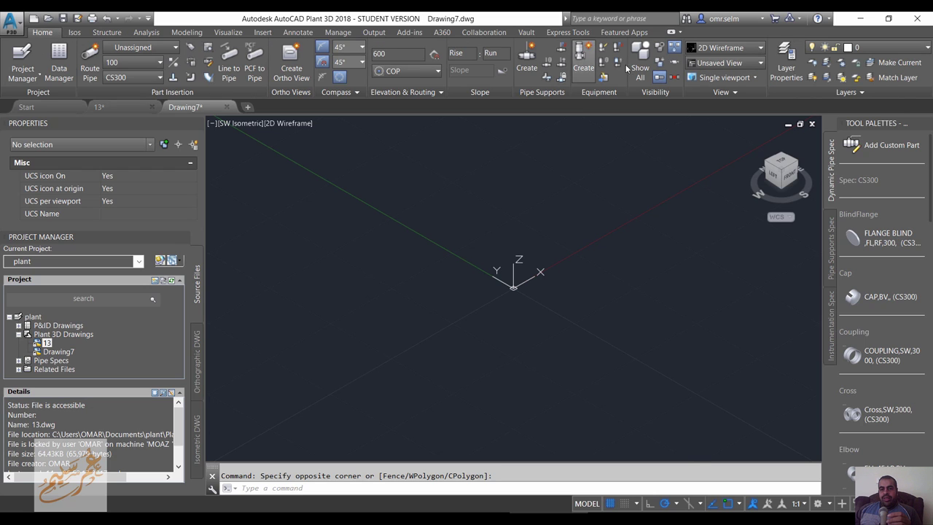
pyautogui.click(583, 58)
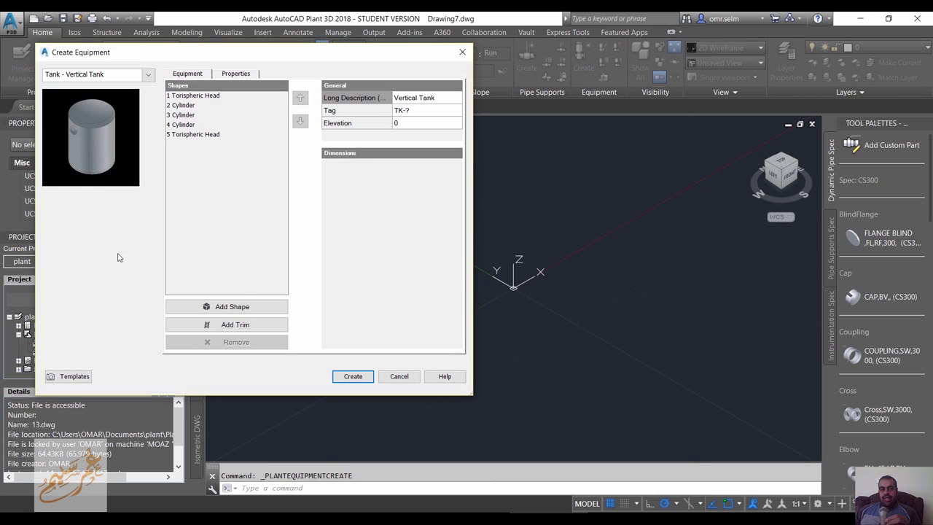
pyautogui.click(108, 75)
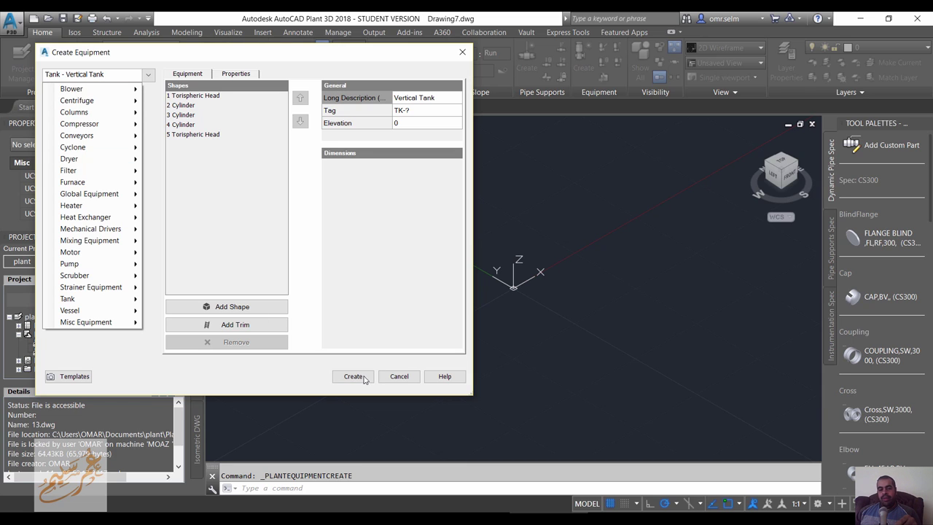
pyautogui.click(393, 376)
pyautogui.click(398, 376)
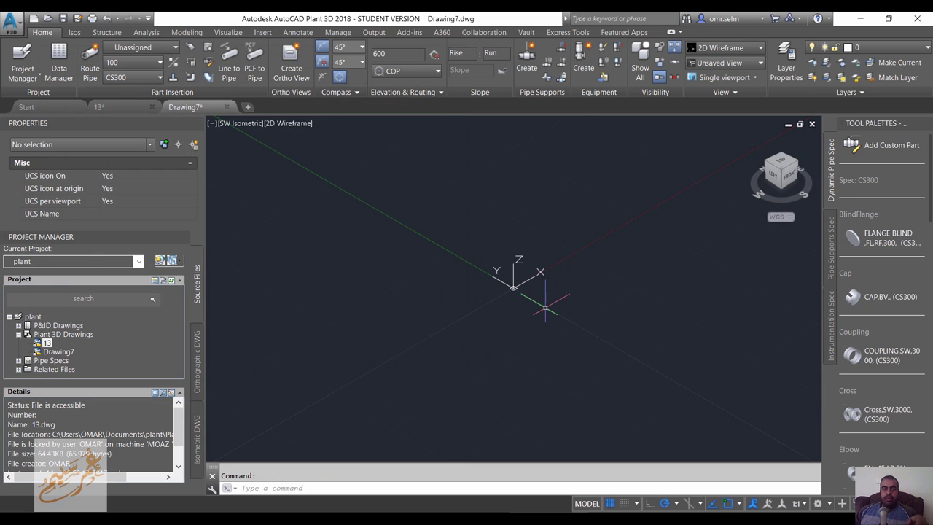
# Step: Create a structural grid with axes A–E, rows 1–4 and platforms at +4000 and +8000
pyautogui.click(111, 33)
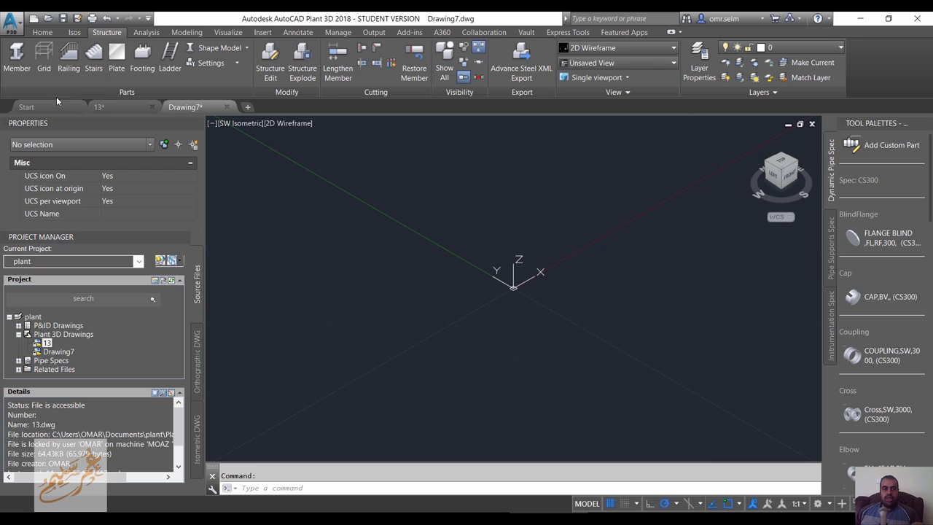
pyautogui.click(44, 58)
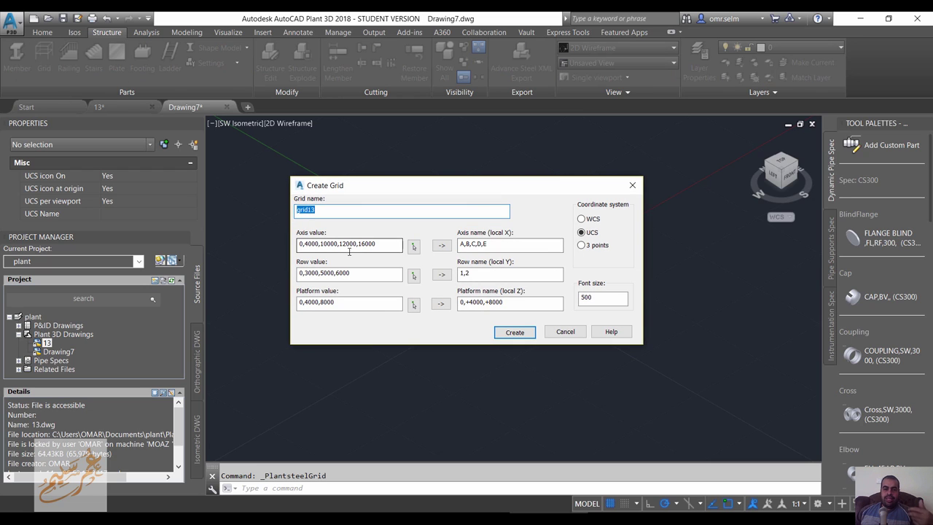
pyautogui.click(441, 277)
pyautogui.click(514, 331)
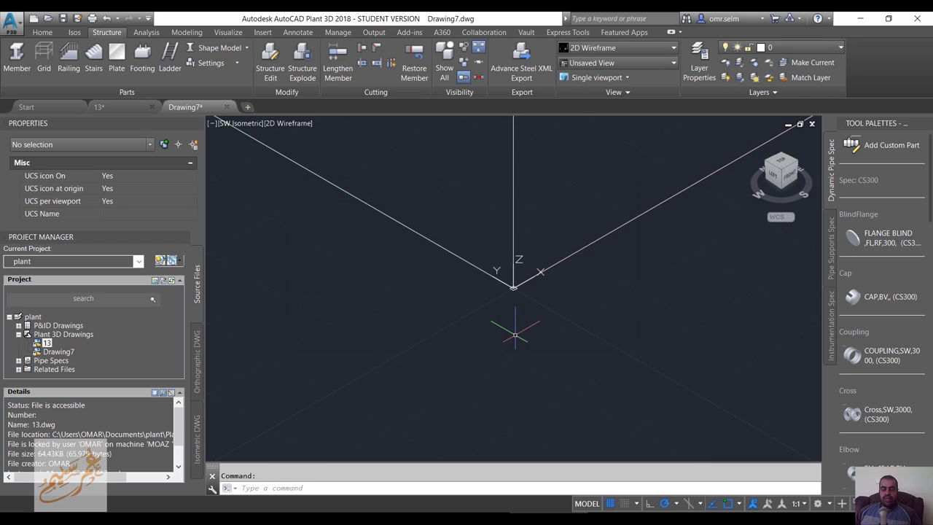
# Step: Reopen the grid in Edit Grid and accept its settings unchanged
pyautogui.scroll(-3, 531, 328)
pyautogui.scroll(-3, 539, 332)
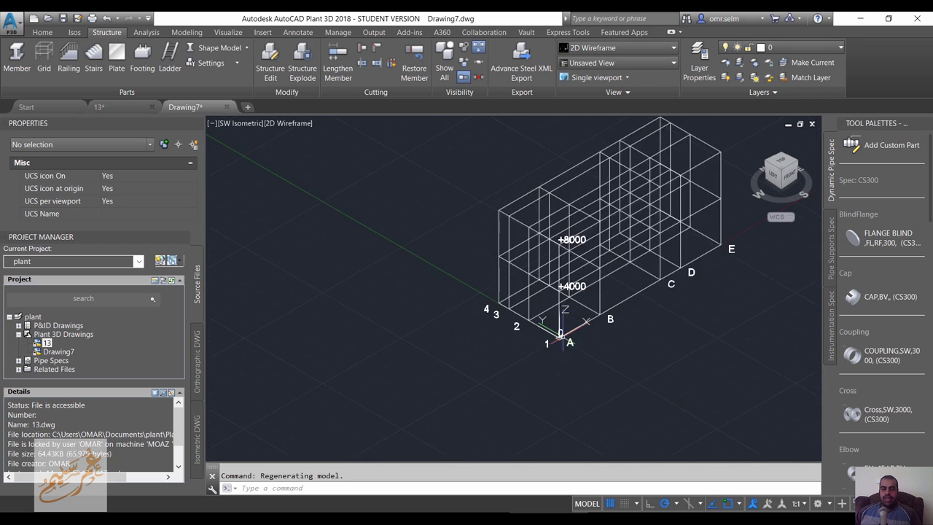
pyautogui.scroll(-1, 562, 332)
pyautogui.scroll(2, 564, 332)
pyautogui.click(559, 291)
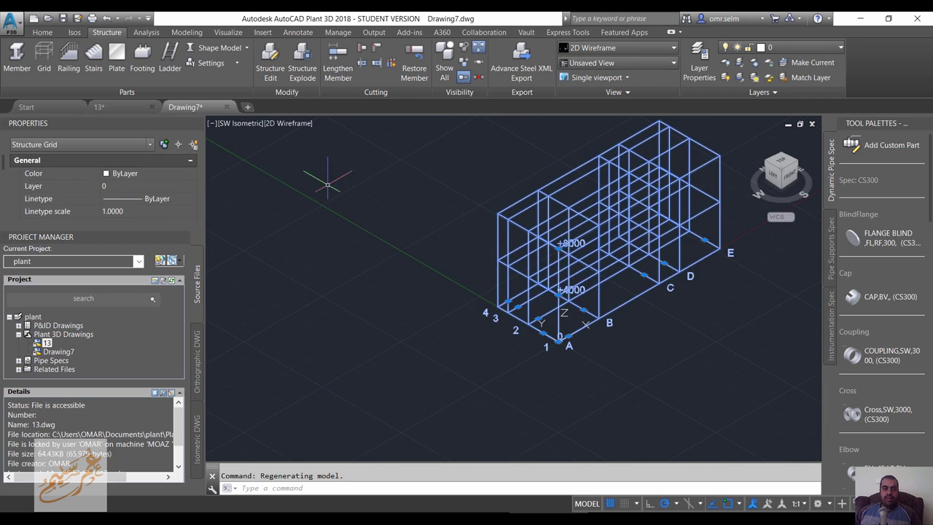
pyautogui.click(269, 59)
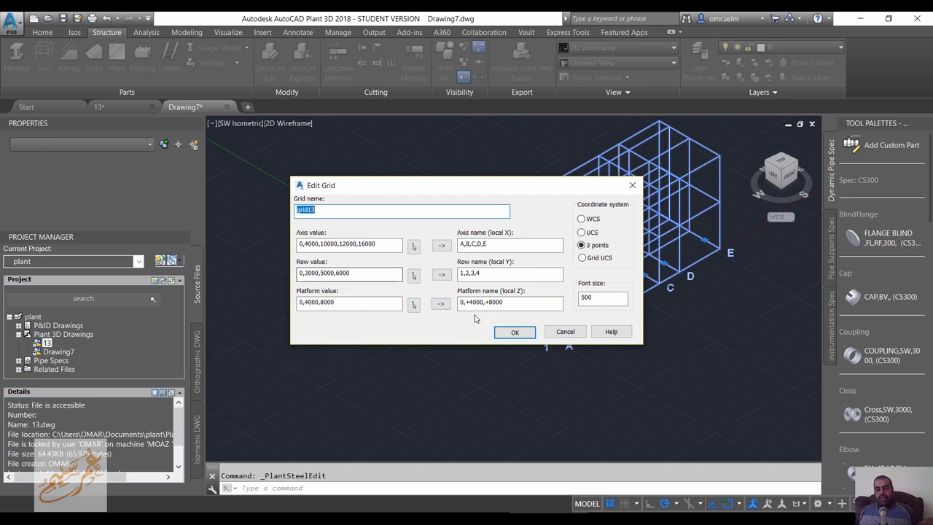
pyautogui.click(515, 333)
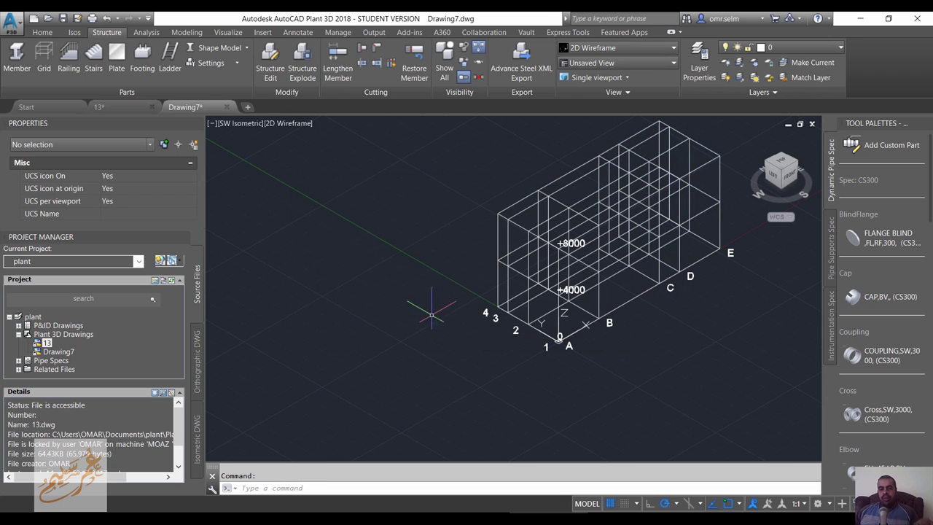
pyautogui.moveTo(628, 255); pyautogui.dragTo(451, 256, button='middle')
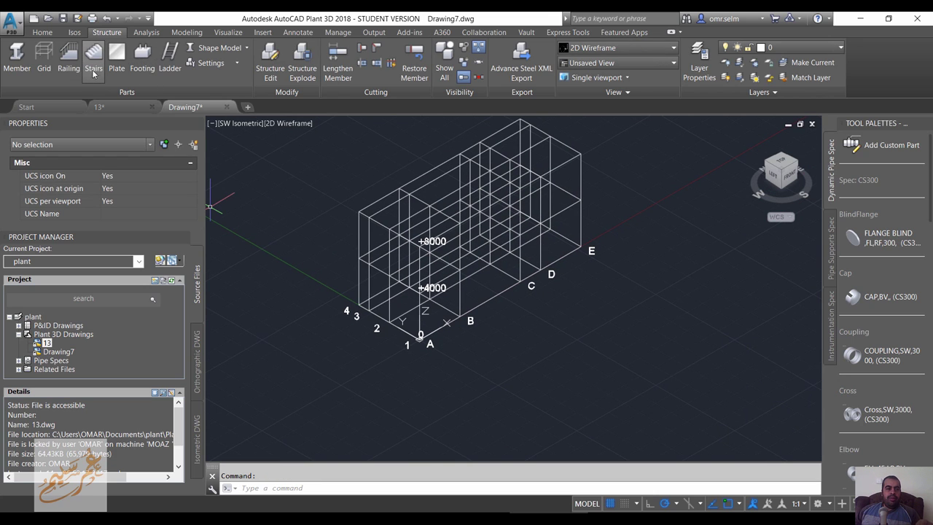
# Step: Draw a box solid from grid line 4 to near E, up to +4000, and apply Realistic shading
pyautogui.click(184, 32)
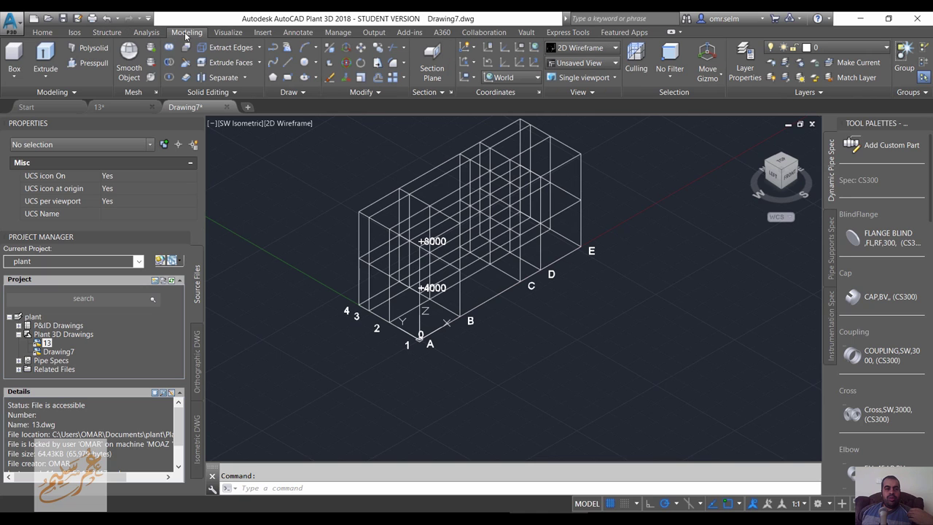
pyautogui.click(15, 73)
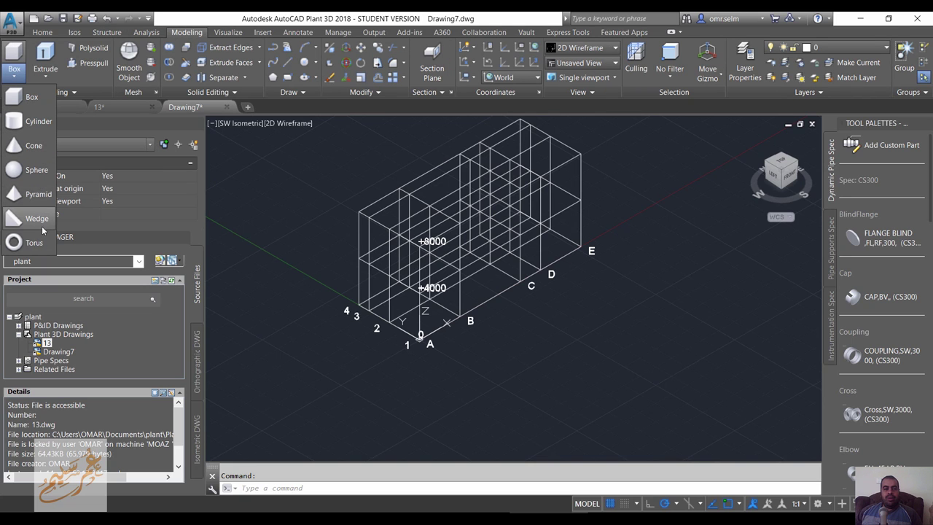
pyautogui.click(31, 97)
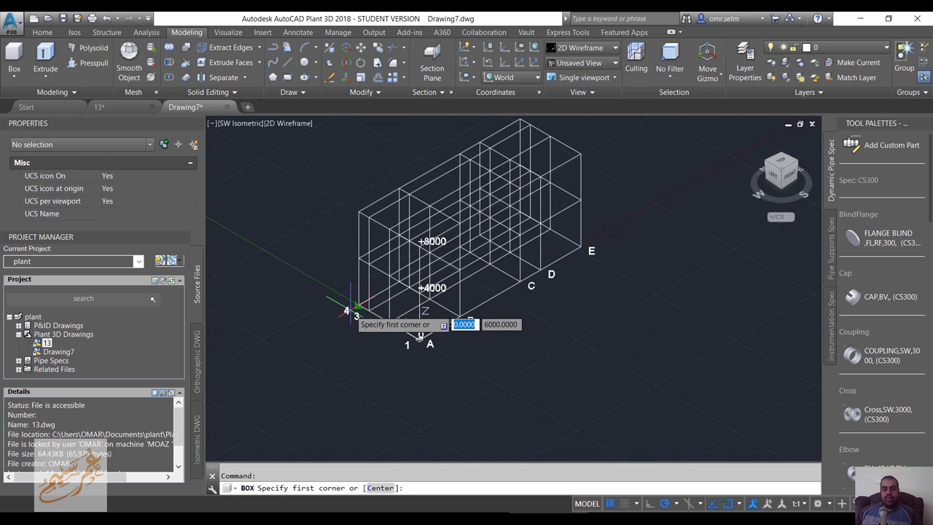
pyautogui.click(357, 306)
pyautogui.click(580, 246)
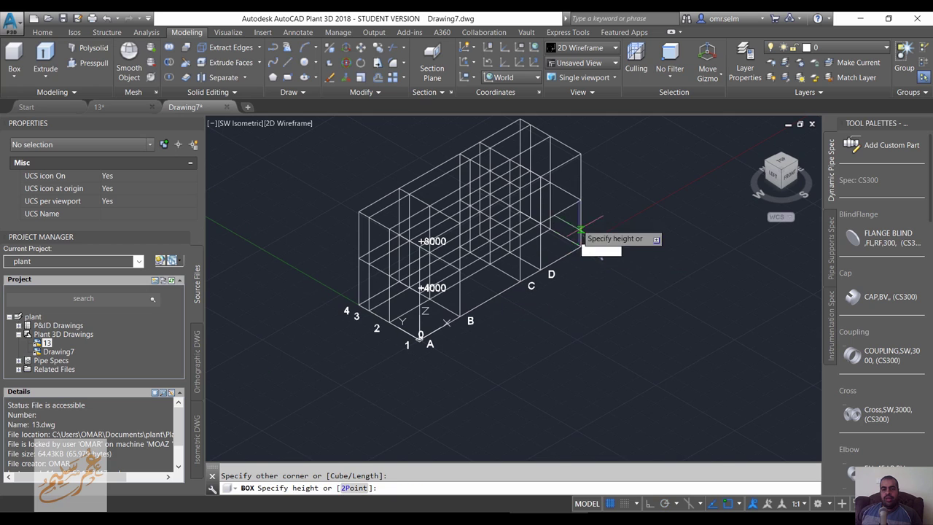
pyautogui.click(578, 198)
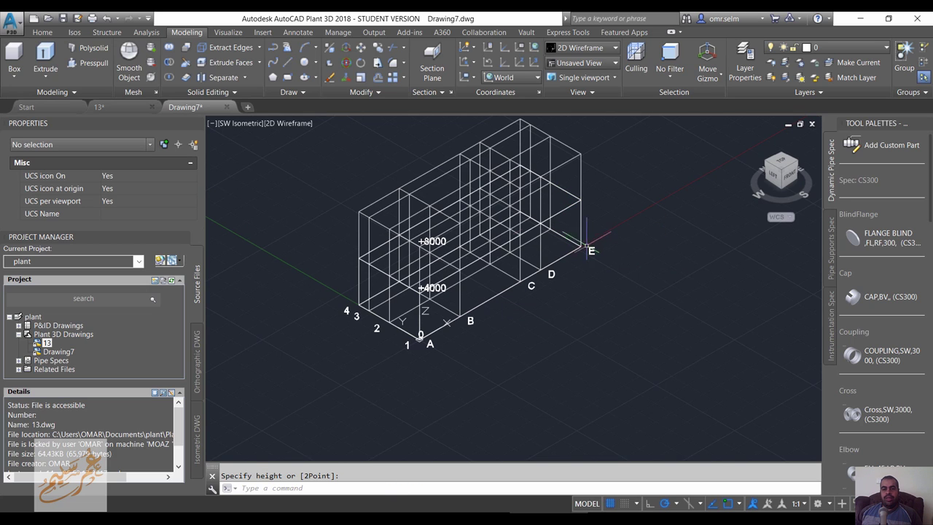
pyautogui.click(616, 48)
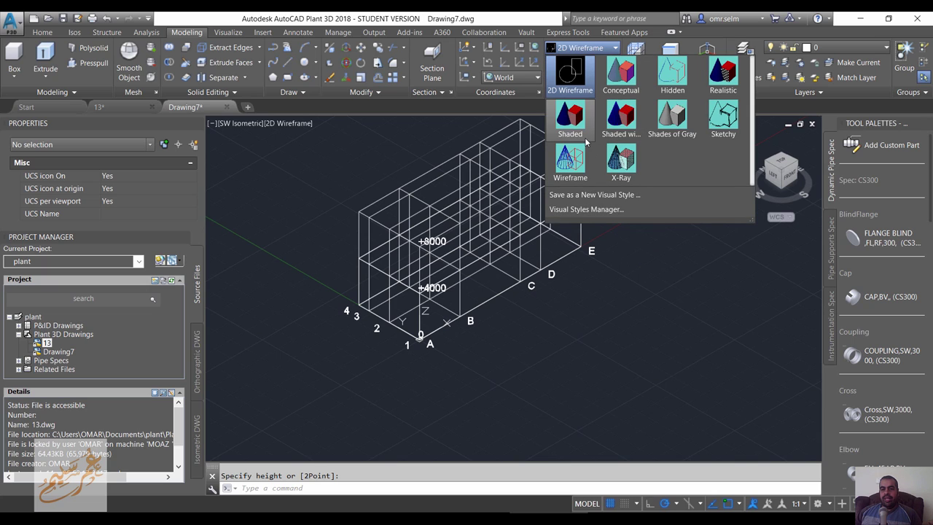
pyautogui.click(724, 80)
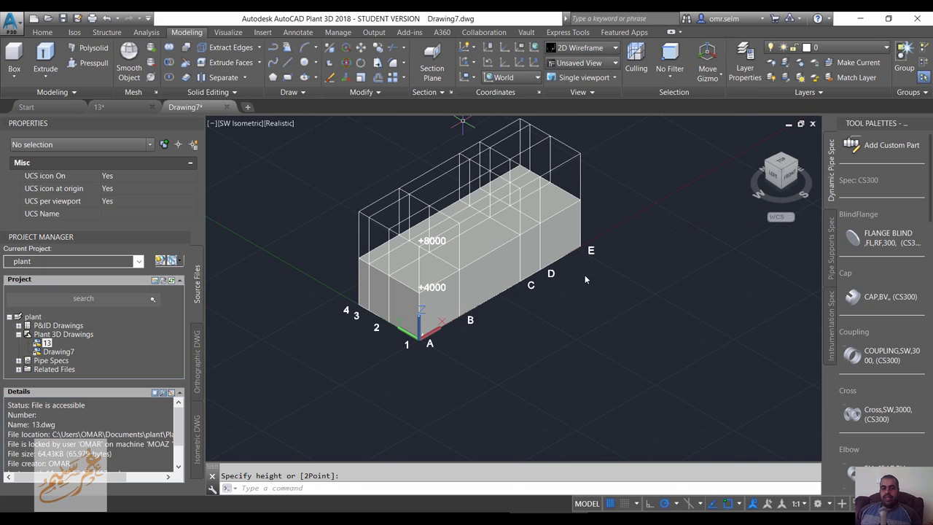
# Step: Draw a smaller raised box on the main solid's top face, keeping the 4000 height
pyautogui.click(14, 70)
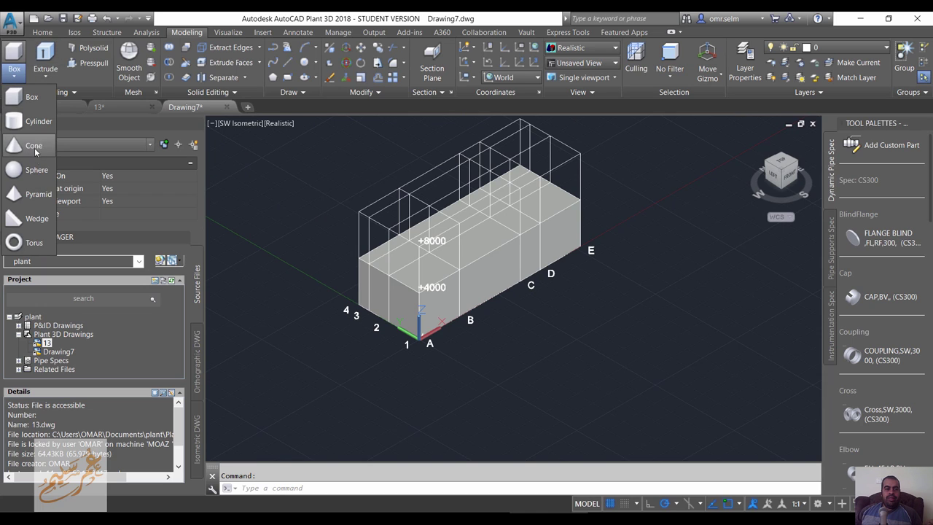
pyautogui.click(24, 100)
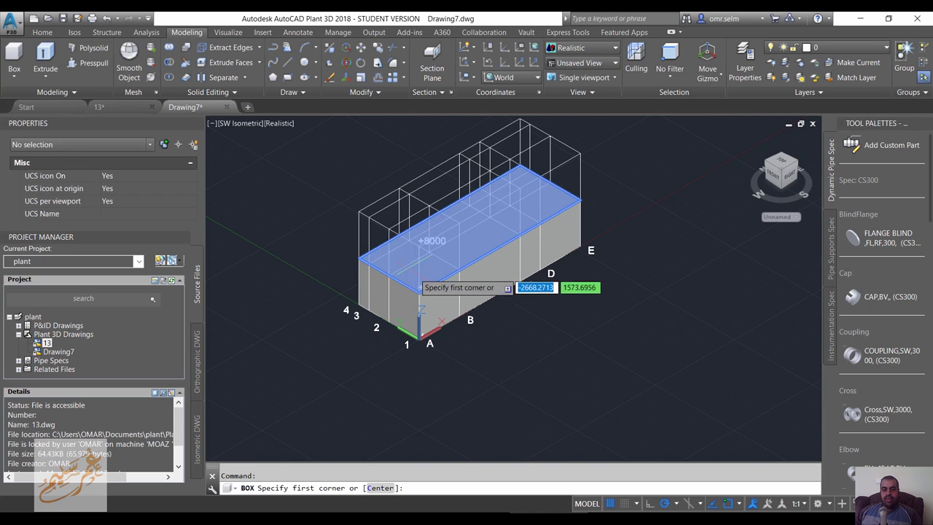
pyautogui.click(458, 277)
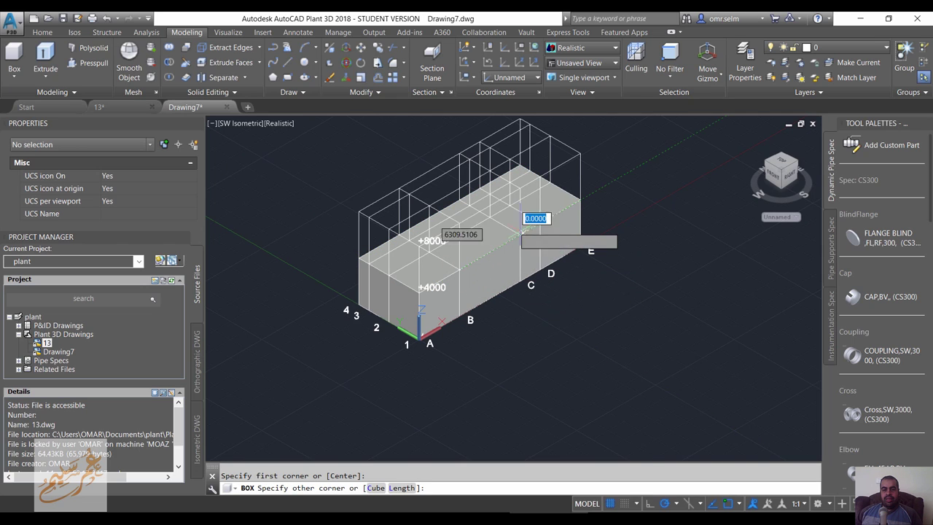
pyautogui.click(487, 216)
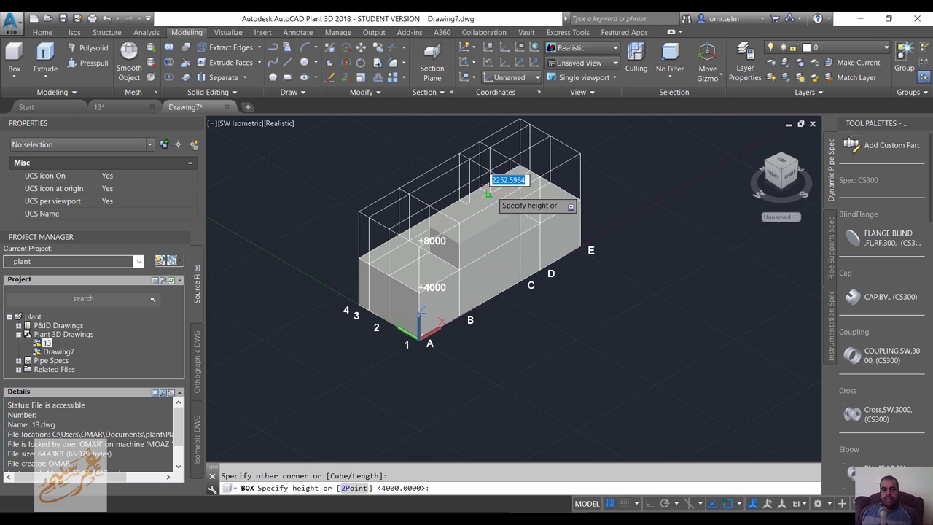
pyautogui.press('Return')
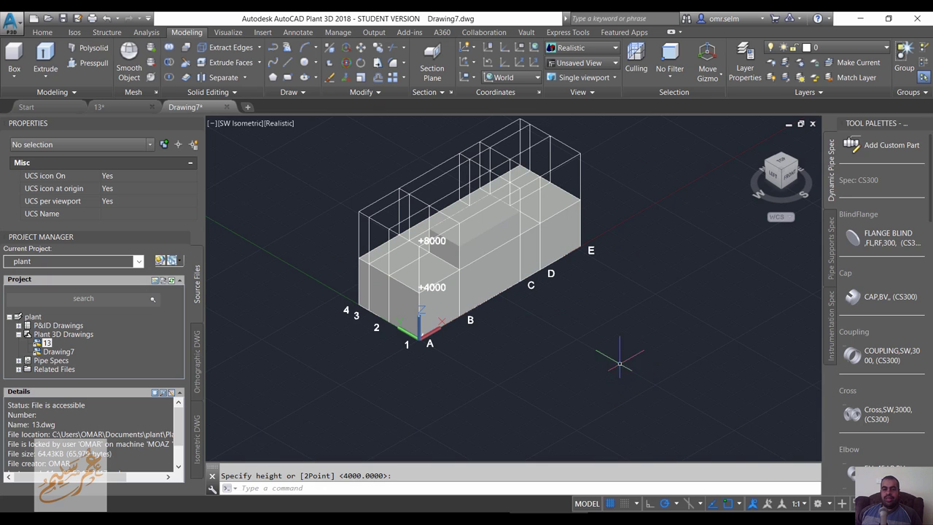
# Step: Draw a 2000-high cylinder standing on the box top
pyautogui.click(17, 78)
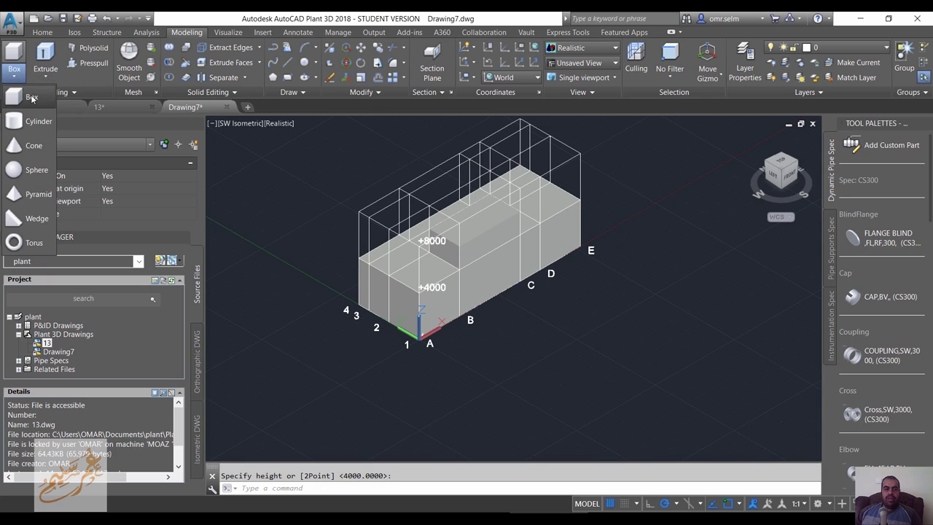
pyautogui.click(27, 129)
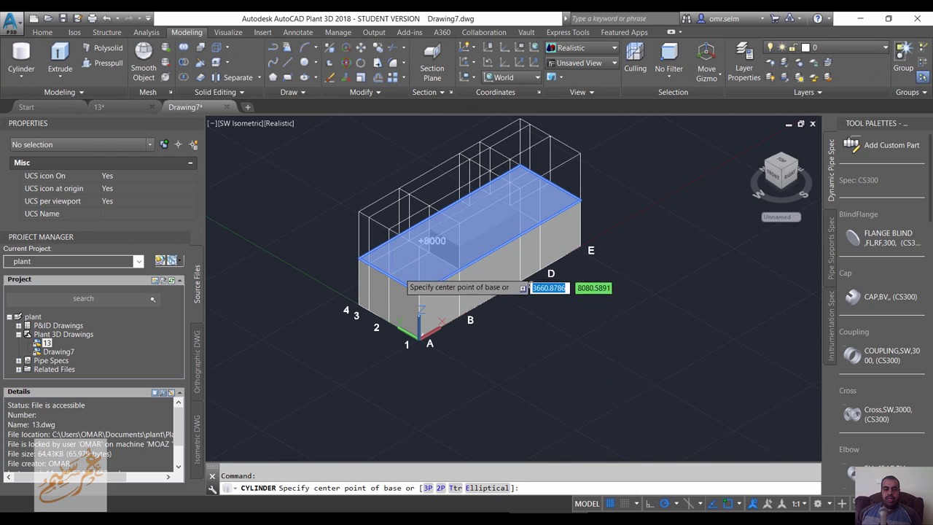
pyautogui.click(403, 268)
pyautogui.scroll(3, 405, 267)
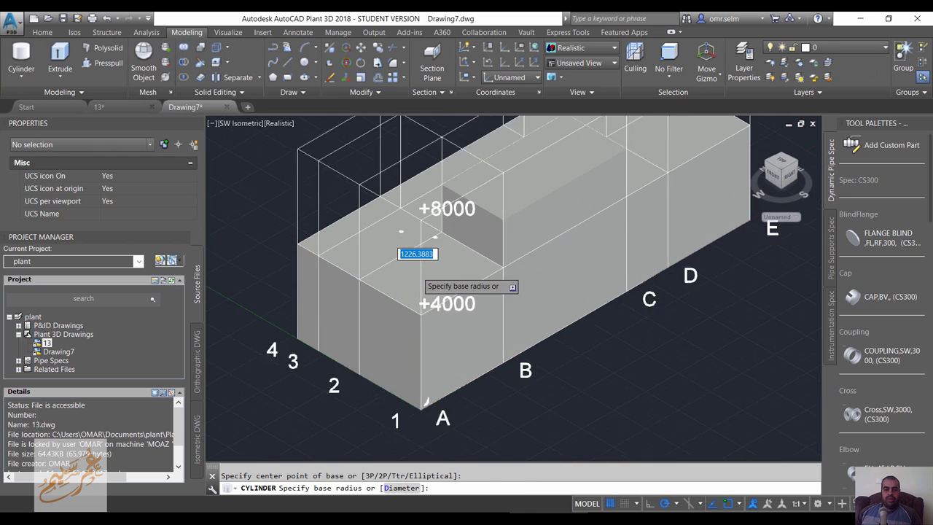
pyautogui.scroll(2, 405, 268)
pyautogui.click(397, 245)
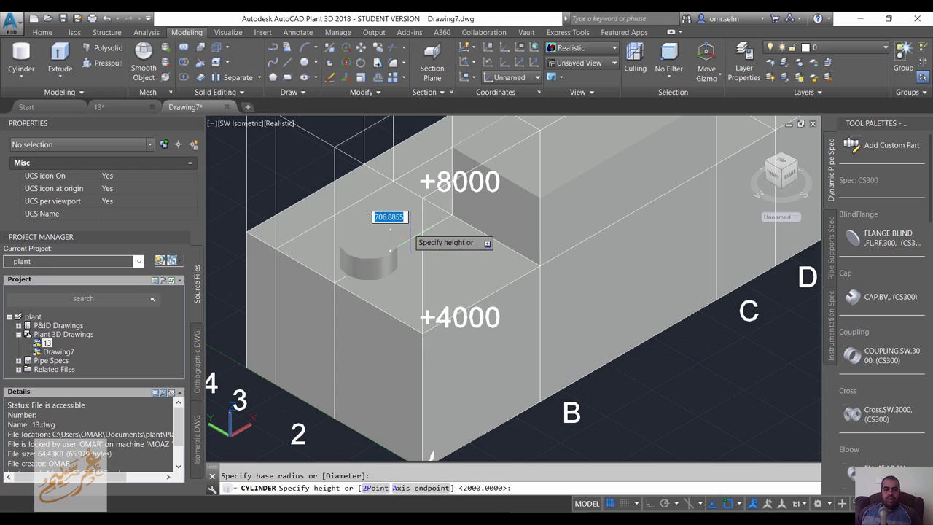
pyautogui.click(418, 252)
pyautogui.scroll(-6, 386, 336)
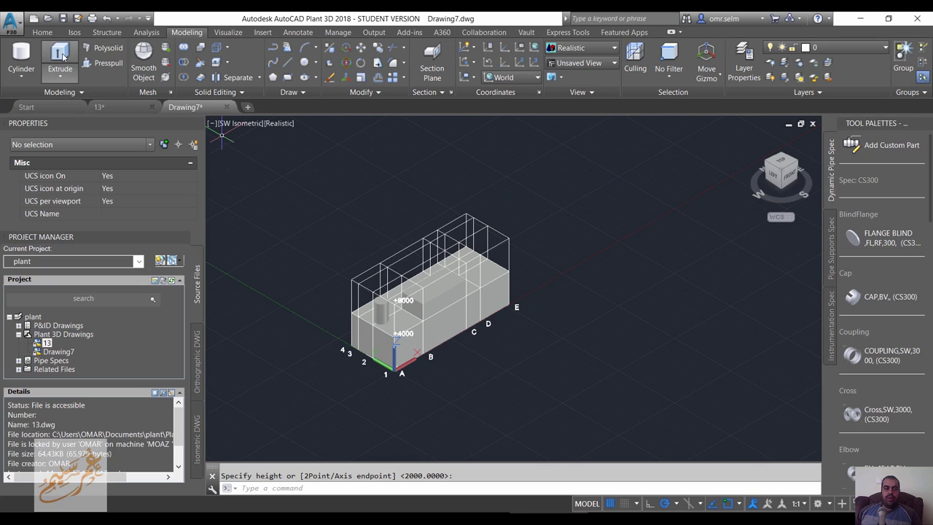
# Step: Crossing-select the box, raised box and cylinder, then deselect the wireframe, leaving 3D Solid (3)
pyautogui.click(45, 32)
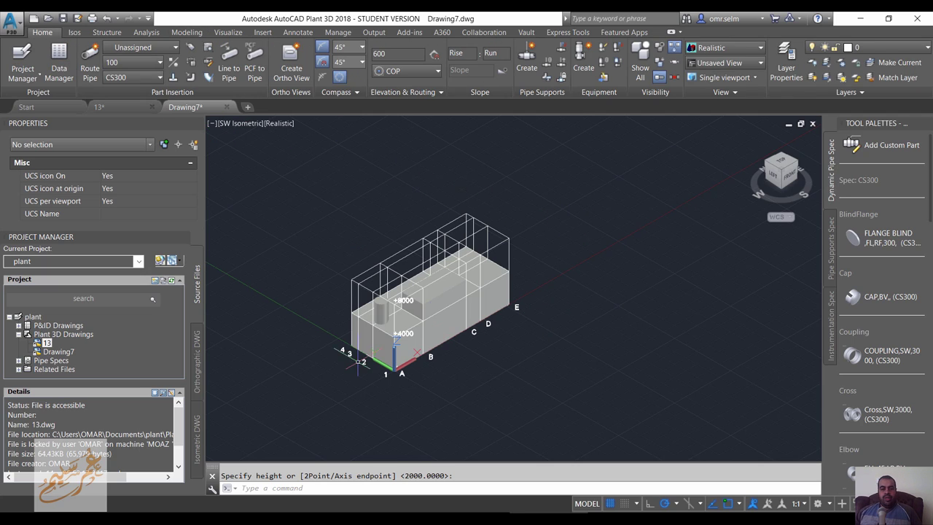
pyautogui.moveTo(281, 221)
pyautogui.mouseDown()
pyautogui.moveTo(493, 335)
pyautogui.moveTo(322, 310)
pyautogui.mouseUp()
pyautogui.click(515, 361)
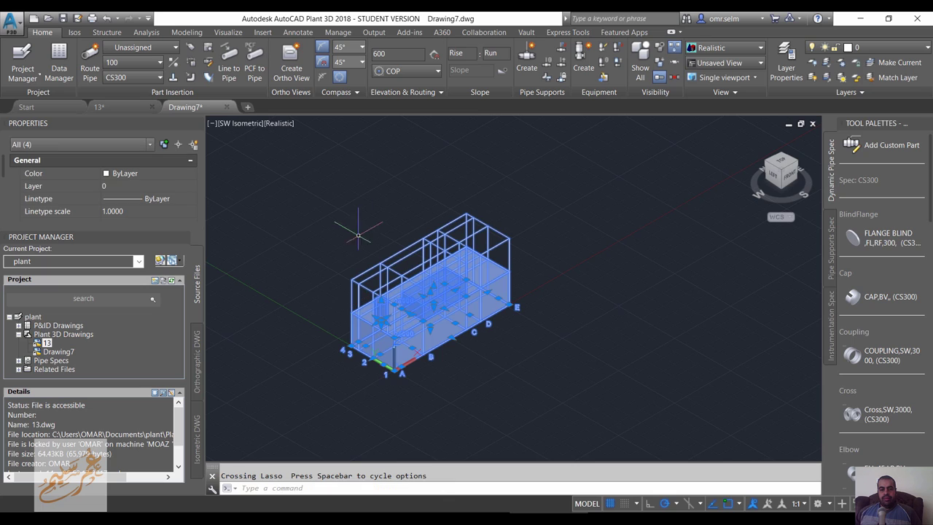
pyautogui.keyDown('shift'); pyautogui.click(450, 222); pyautogui.keyUp('shift')
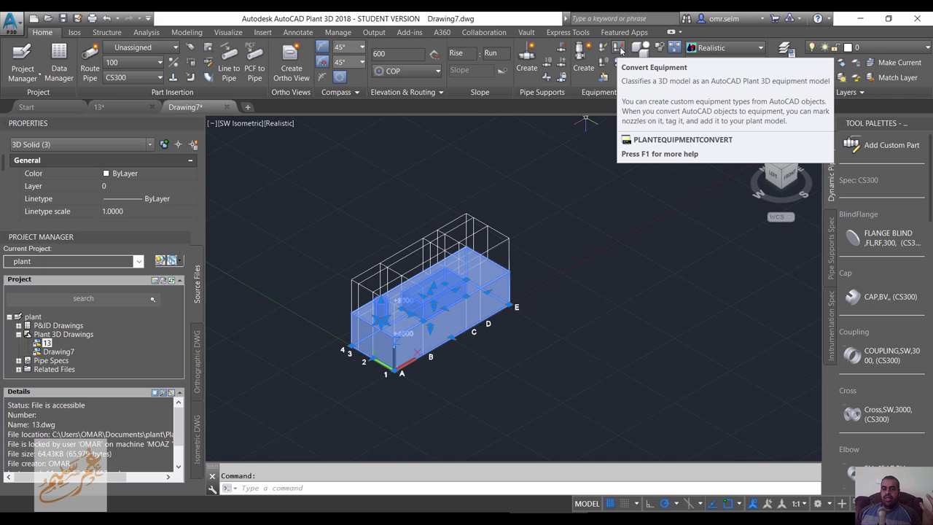
# Step: Convert the selected solids to equipment, choosing Pump as the equipment type
pyautogui.click(619, 49)
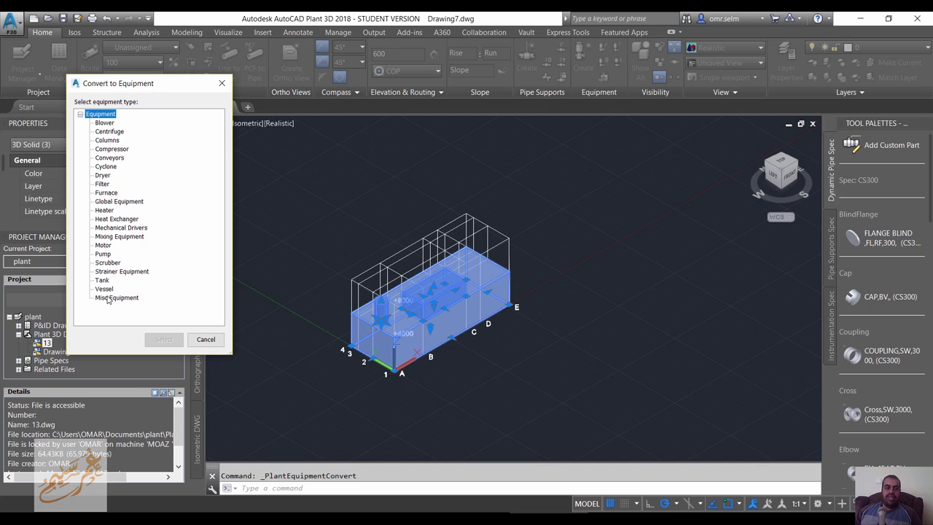
pyautogui.click(103, 254)
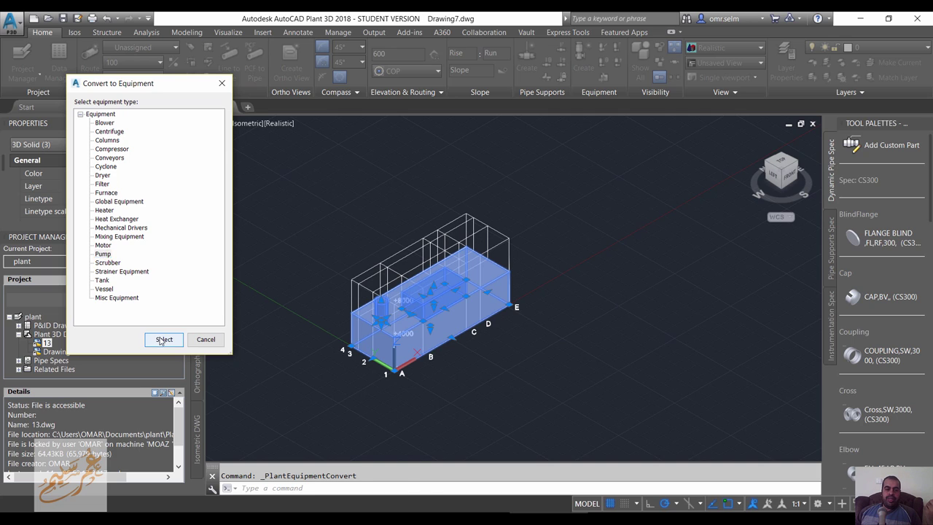
pyautogui.click(164, 339)
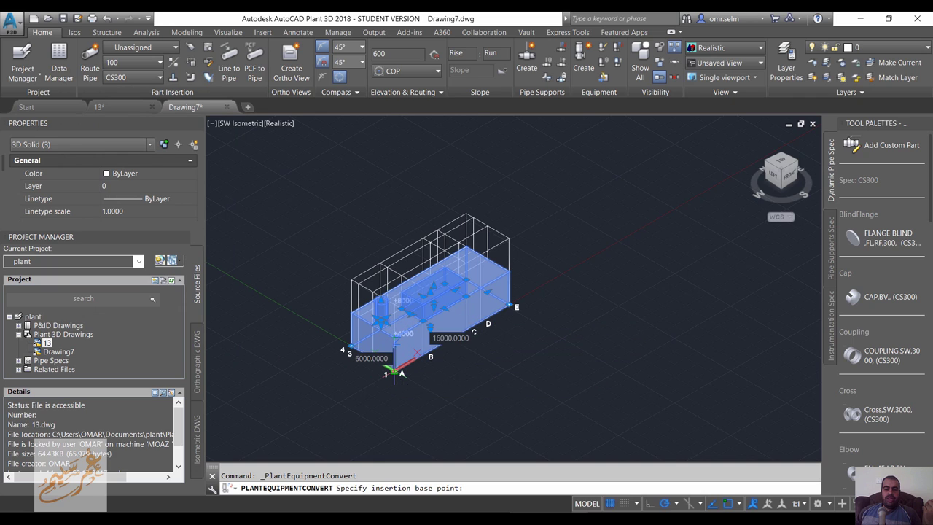
# Step: Set the insertion base at corner A and enter the long description 'fire pump'
pyautogui.click(402, 373)
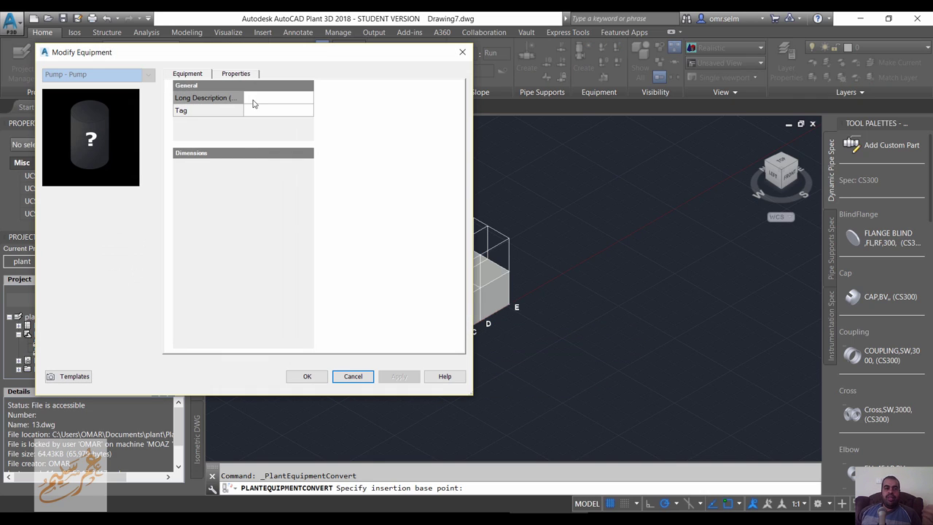
pyautogui.click(261, 101)
pyautogui.write('pump')
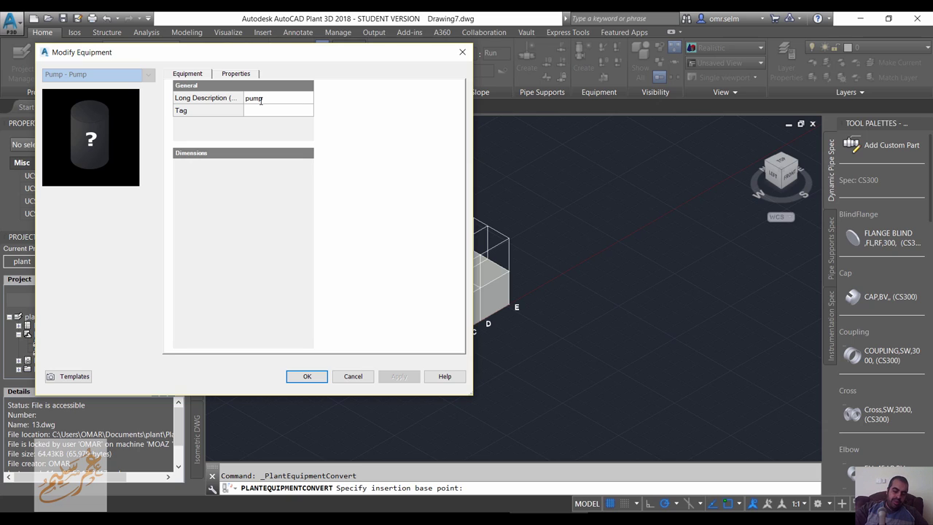
pyautogui.press('Return')
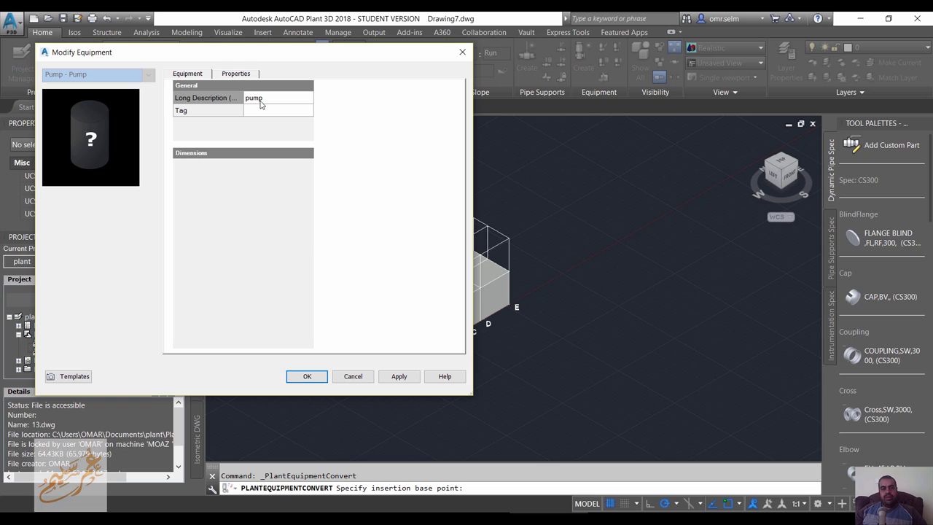
pyautogui.click(253, 101)
pyautogui.write('fire')
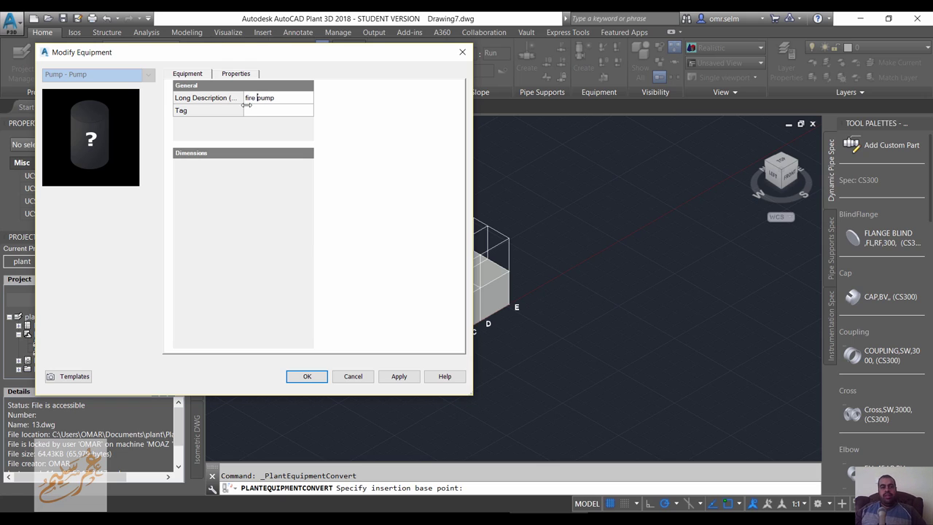
# Step: Assign the pump tag P-100 (Type P, Number 100)
pyautogui.click(255, 113)
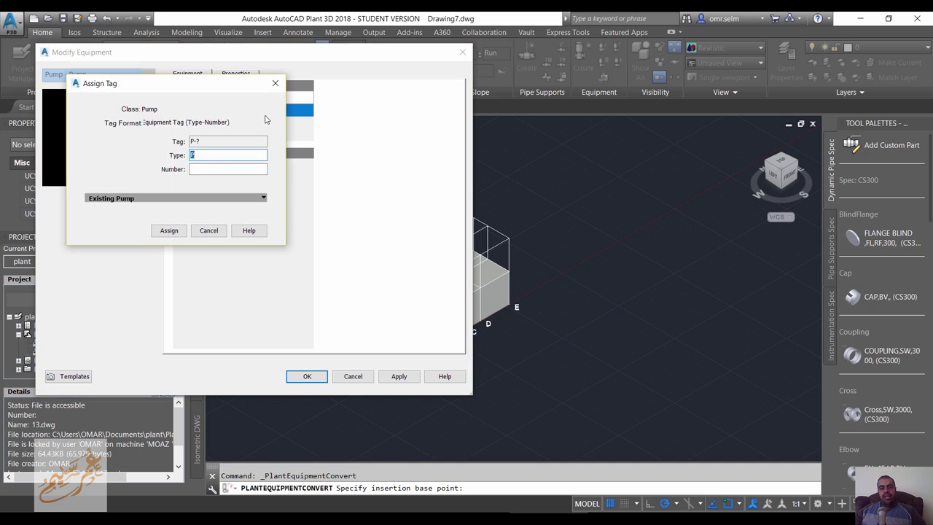
pyautogui.click(201, 169)
pyautogui.write('100')
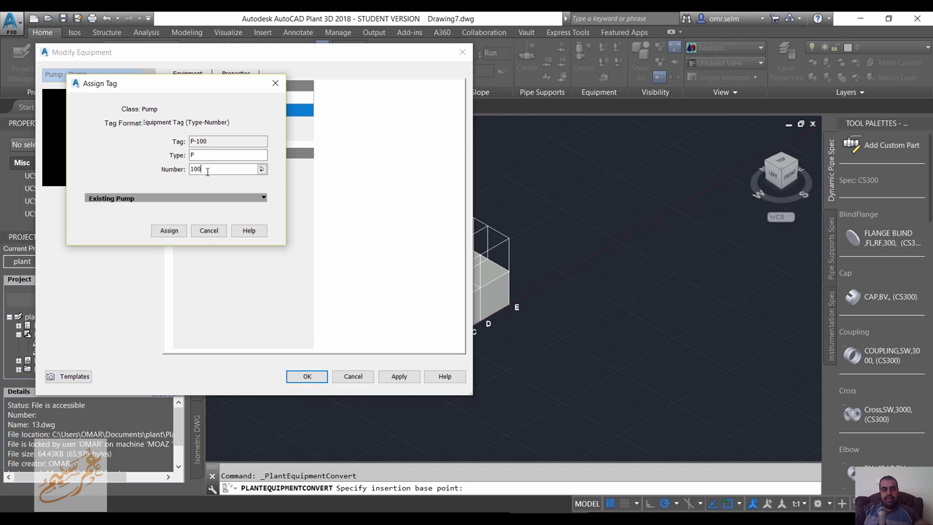
pyautogui.click(174, 230)
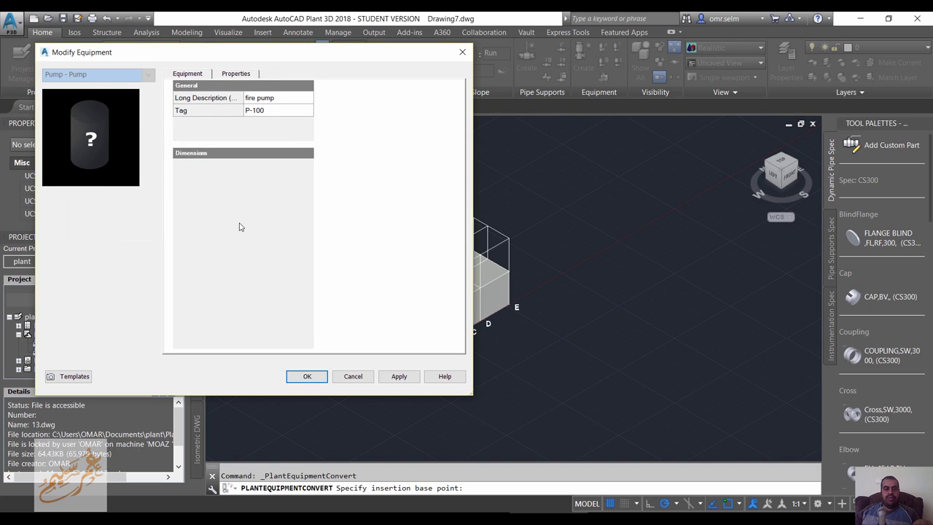
# Step: Review the pump's nozzle tag, Material, Item Code and Weight properties
pyautogui.click(242, 74)
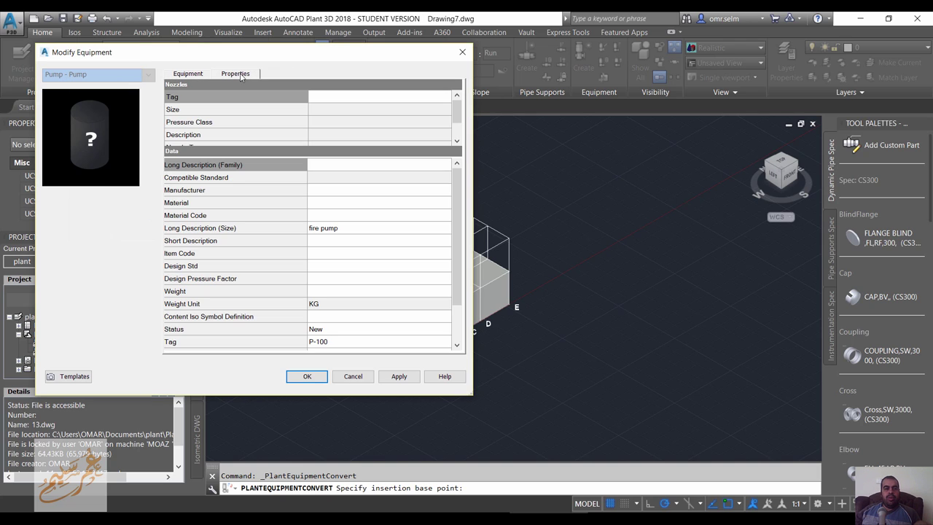
pyautogui.click(335, 101)
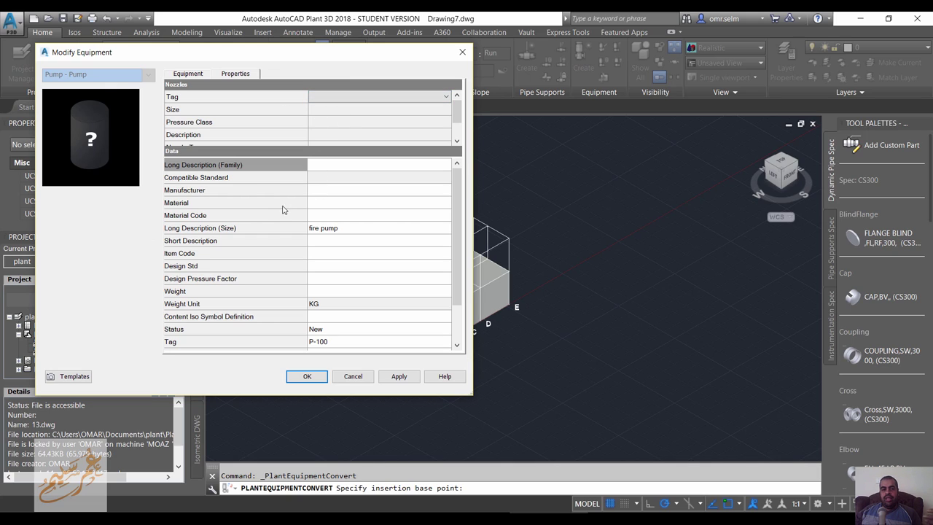
pyautogui.click(278, 207)
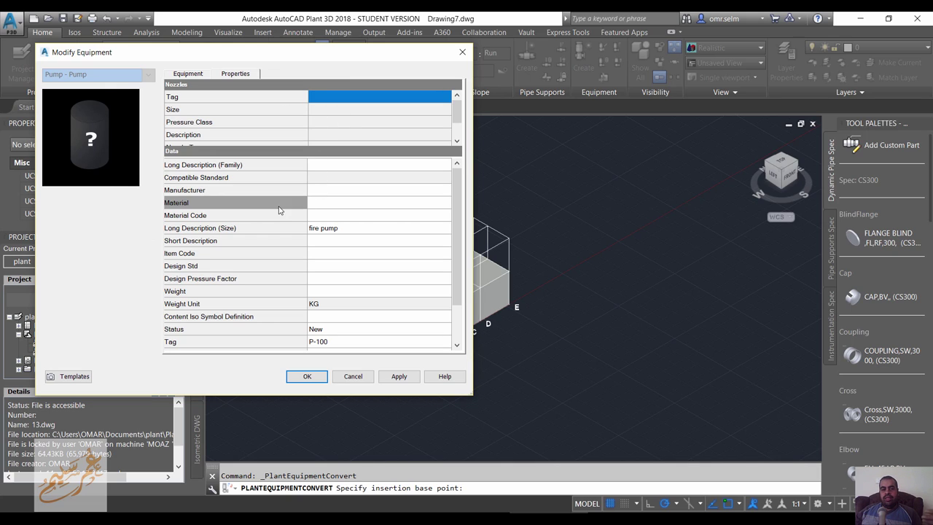
pyautogui.click(279, 254)
pyautogui.click(267, 299)
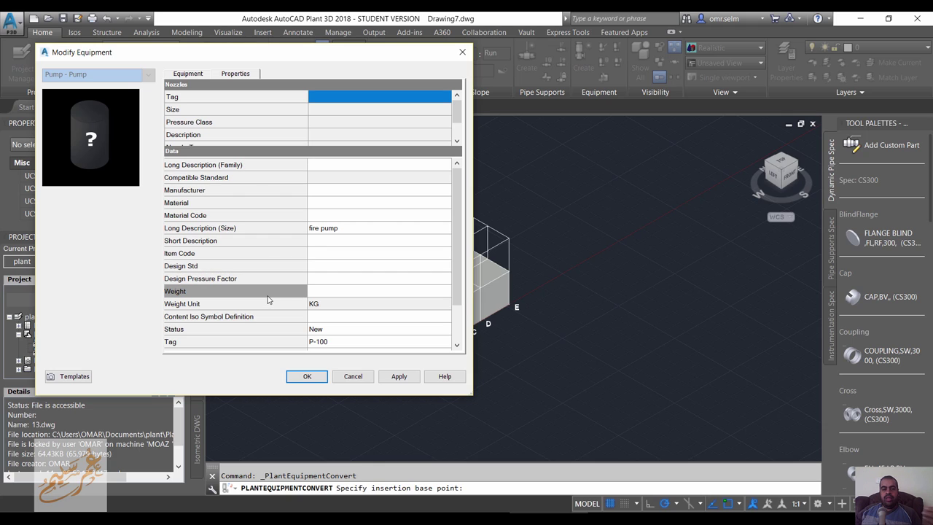
# Step: Check the Templates menu without choosing a template, then apply and accept the pump settings
pyautogui.click(72, 376)
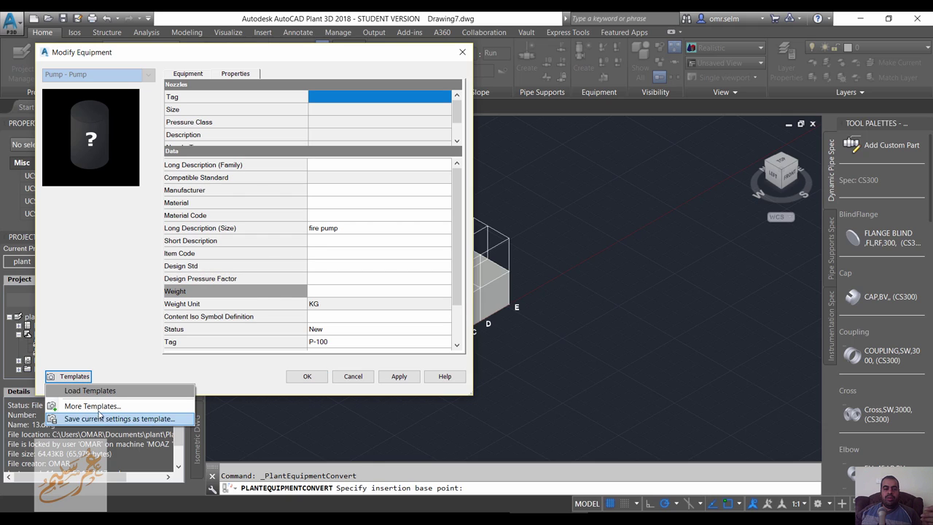
pyautogui.click(136, 398)
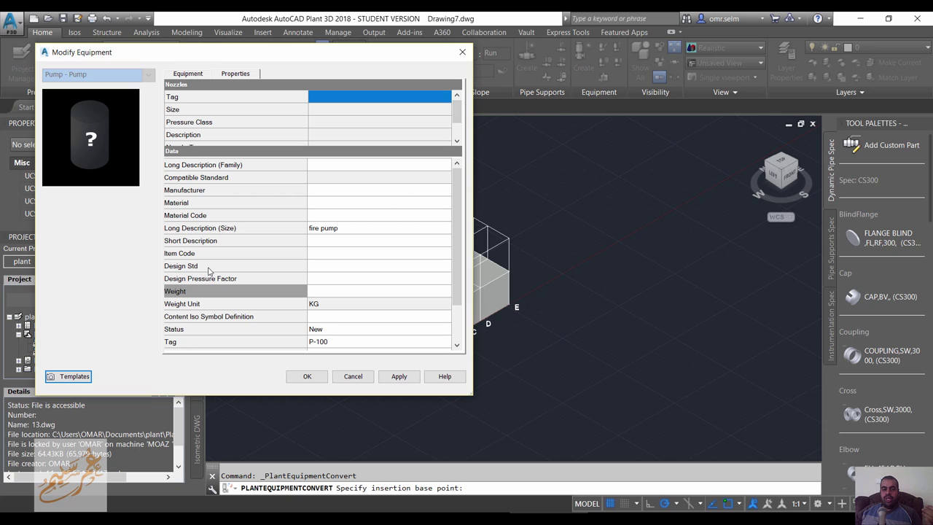
pyautogui.click(76, 382)
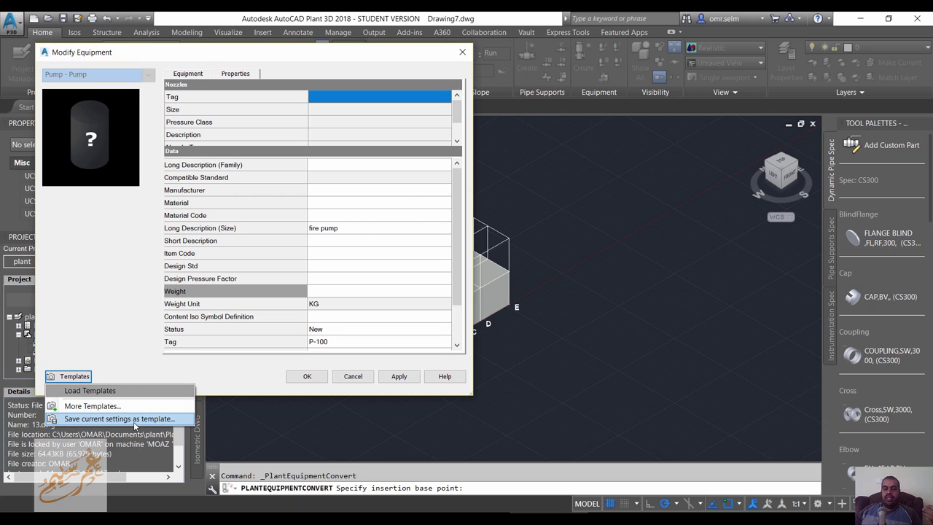
pyautogui.click(171, 376)
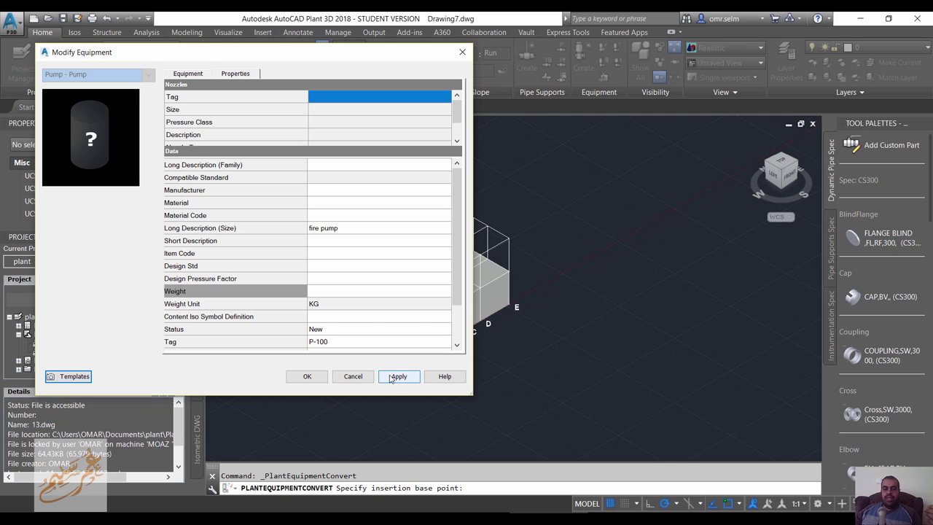
pyautogui.click(310, 378)
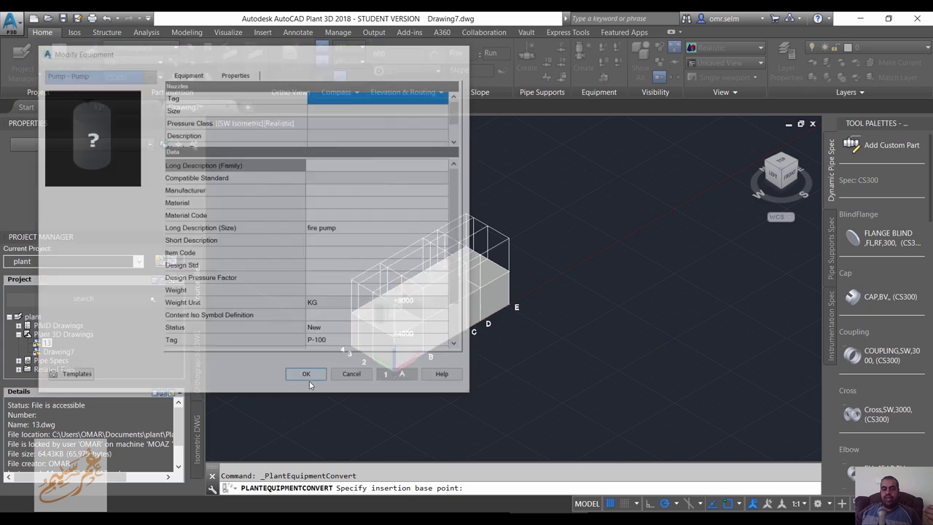
# Step: Add a nozzle to pump P-100, picking its centre and outward direction
pyautogui.click(397, 332)
pyautogui.click(450, 322)
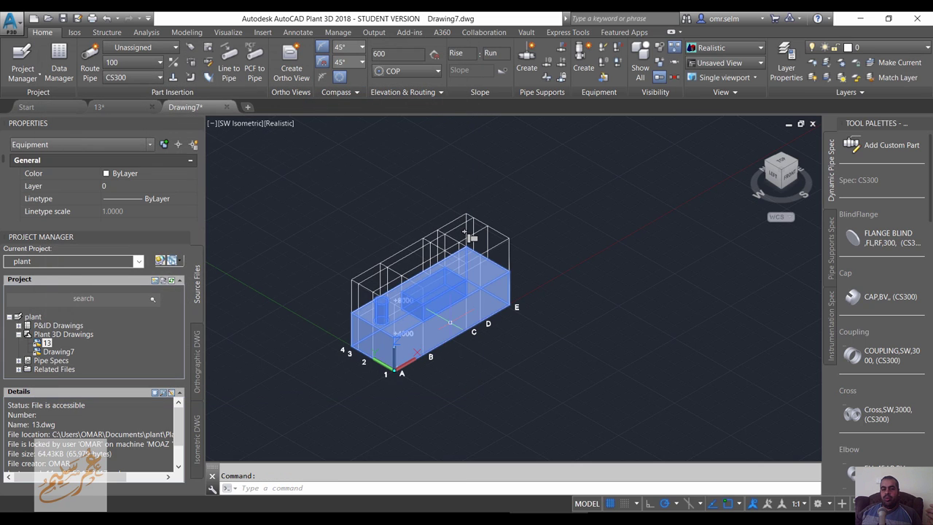
pyautogui.rightClick(443, 321)
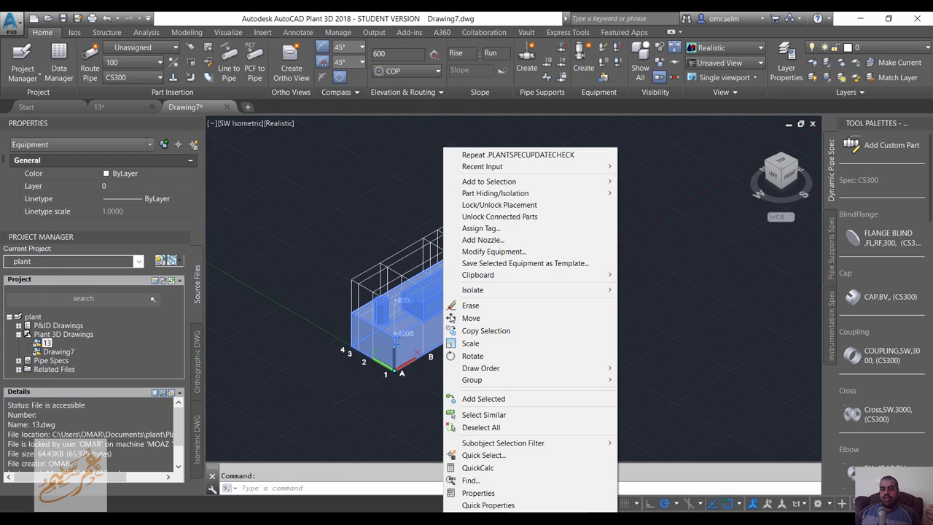
pyautogui.click(510, 240)
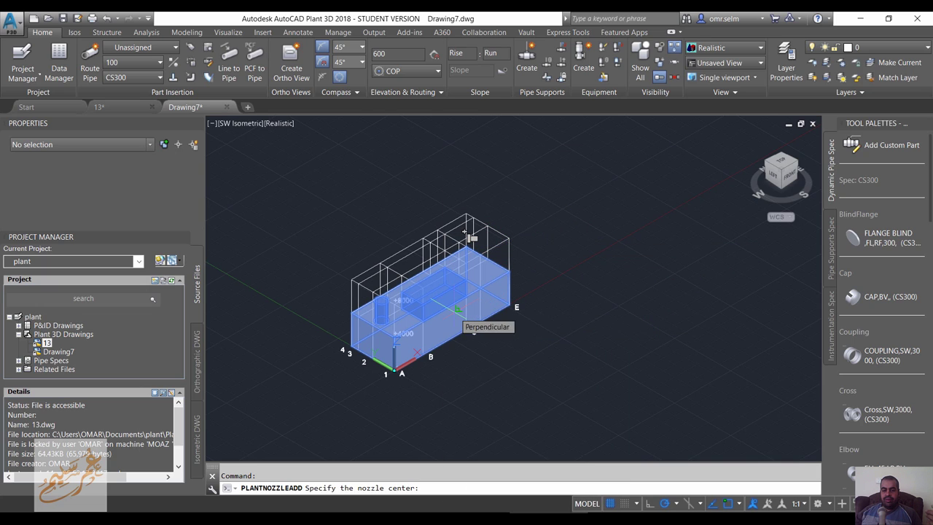
pyautogui.click(458, 309)
pyautogui.scroll(2, 459, 315)
pyautogui.scroll(1, 459, 317)
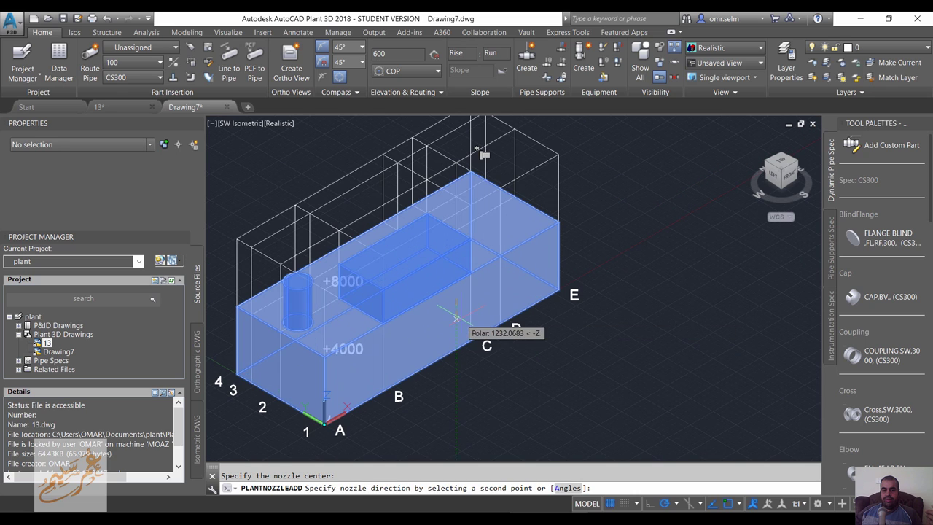
pyautogui.click(456, 318)
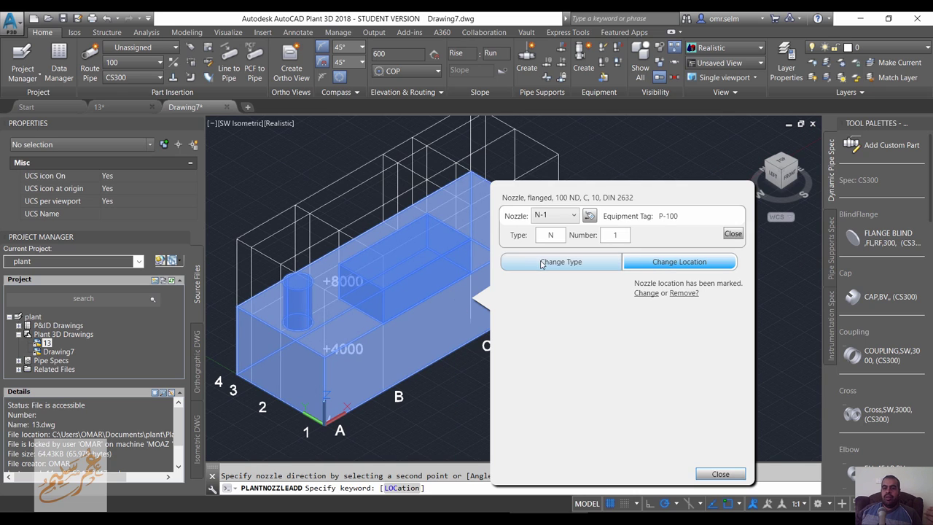
# Step: Relocate the flanged 100 ND nozzle N-1 near point D and close the nozzle settings
pyautogui.click(543, 264)
pyautogui.click(656, 293)
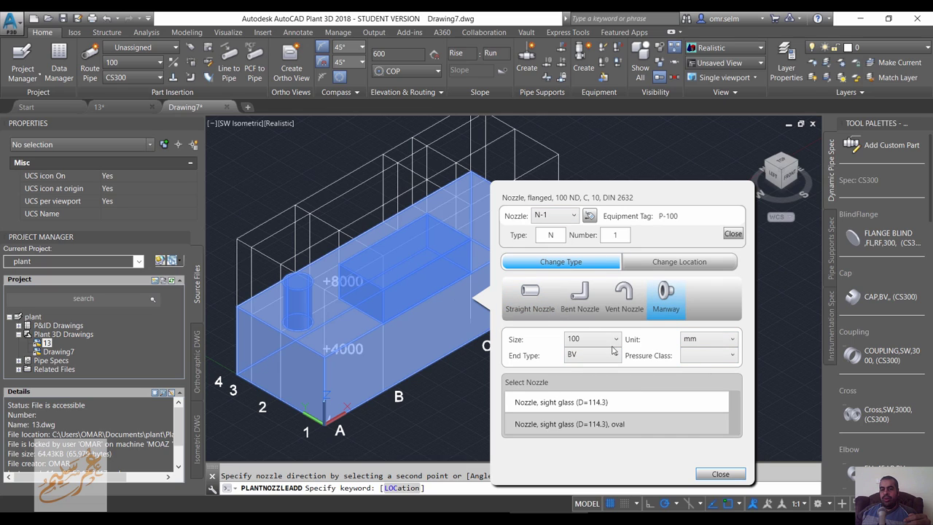
pyautogui.click(658, 265)
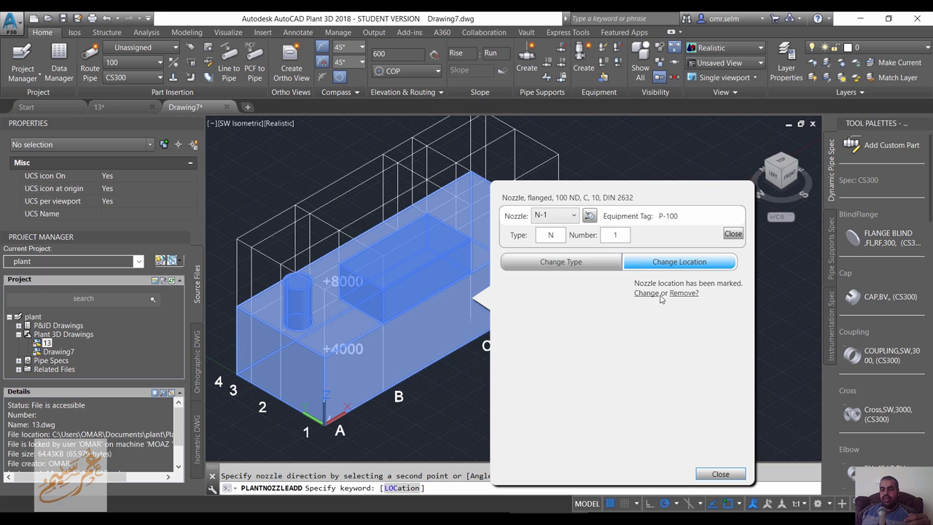
pyautogui.click(650, 297)
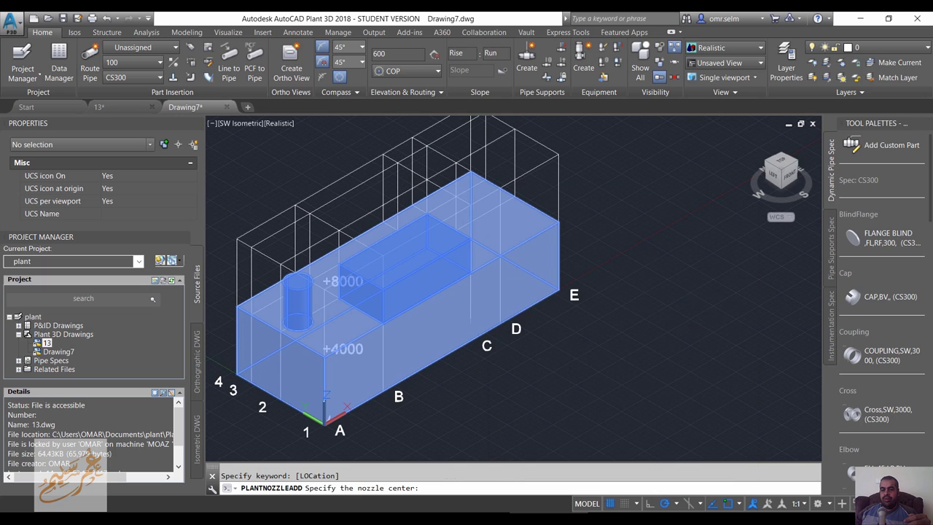
pyautogui.click(455, 298)
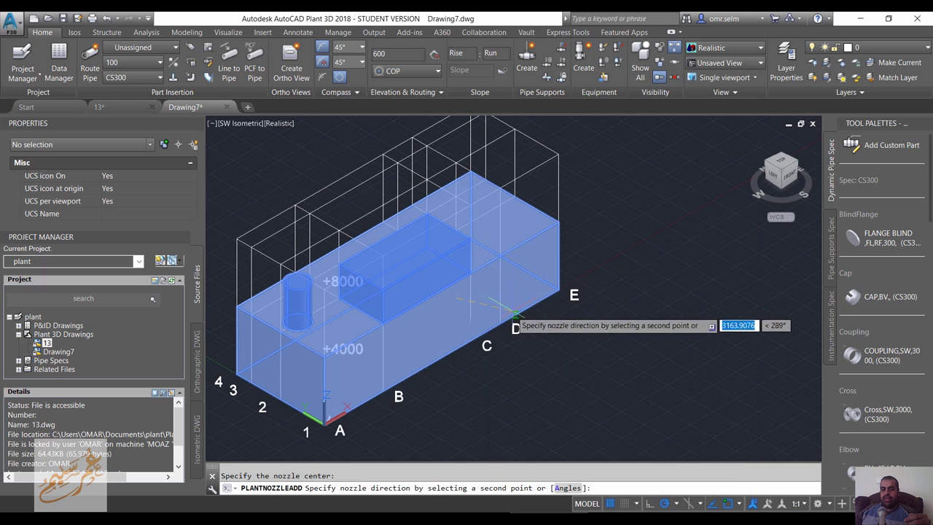
pyautogui.click(457, 319)
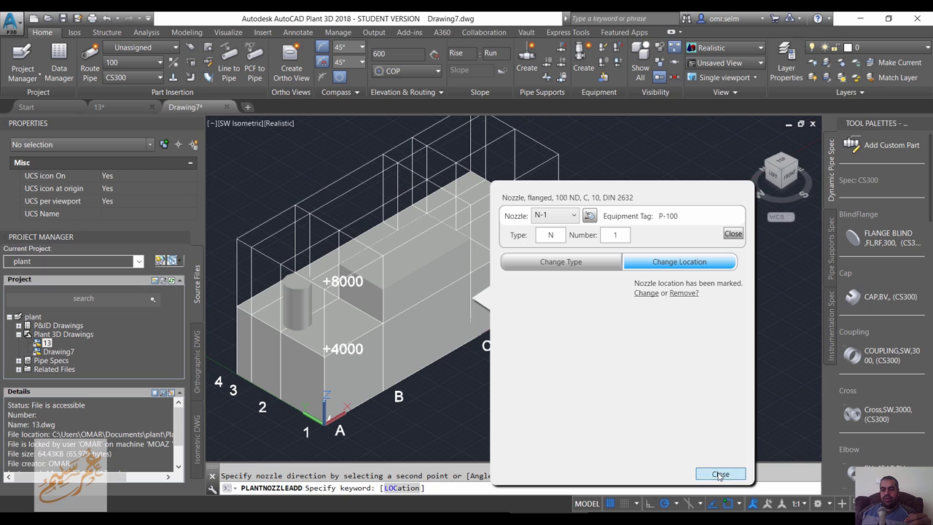
pyautogui.click(720, 474)
pyautogui.click(450, 293)
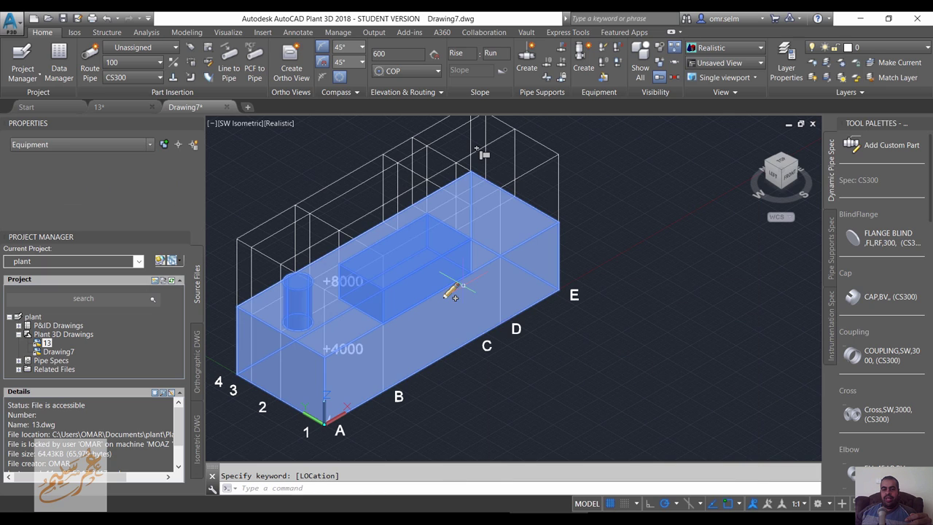
# Step: Route a pipe from the nozzle near D through several horizontal bends
pyautogui.click(450, 292)
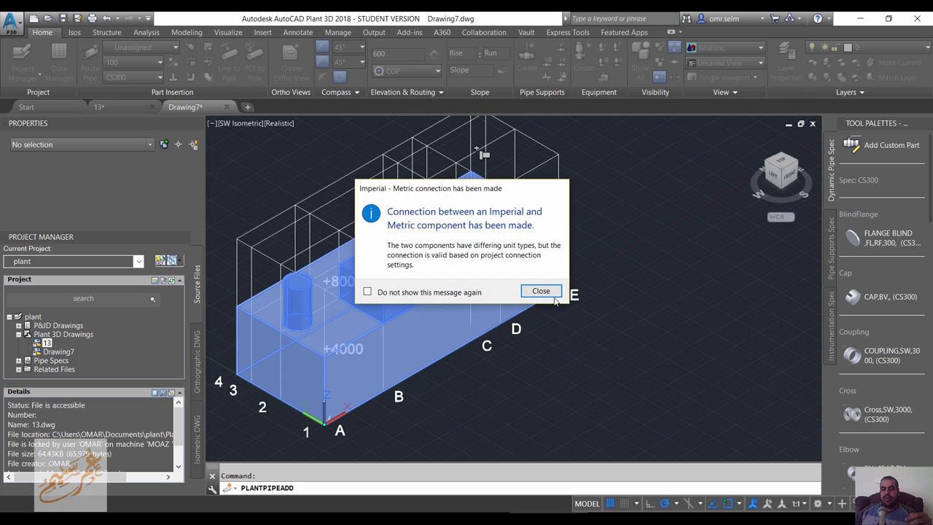
pyautogui.click(526, 293)
pyautogui.click(566, 327)
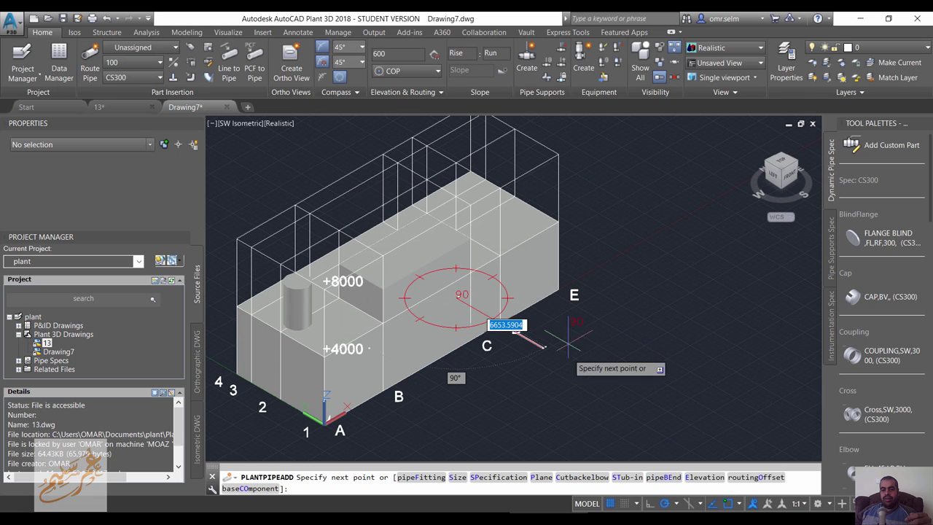
pyautogui.click(587, 371)
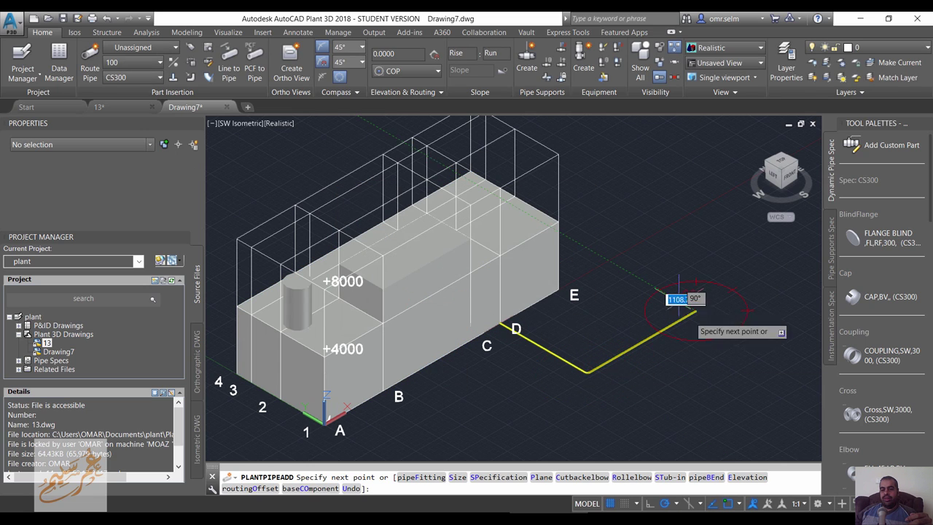
pyautogui.click(696, 312)
pyautogui.click(758, 345)
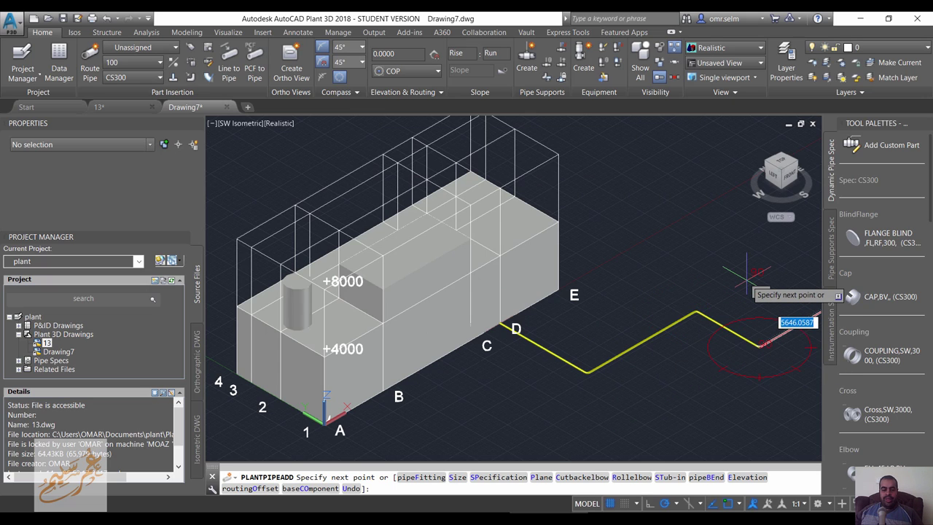
# Step: Set the routing elevation to 500 and place the vertical riser's end
pyautogui.write('e')
pyautogui.press('Return')
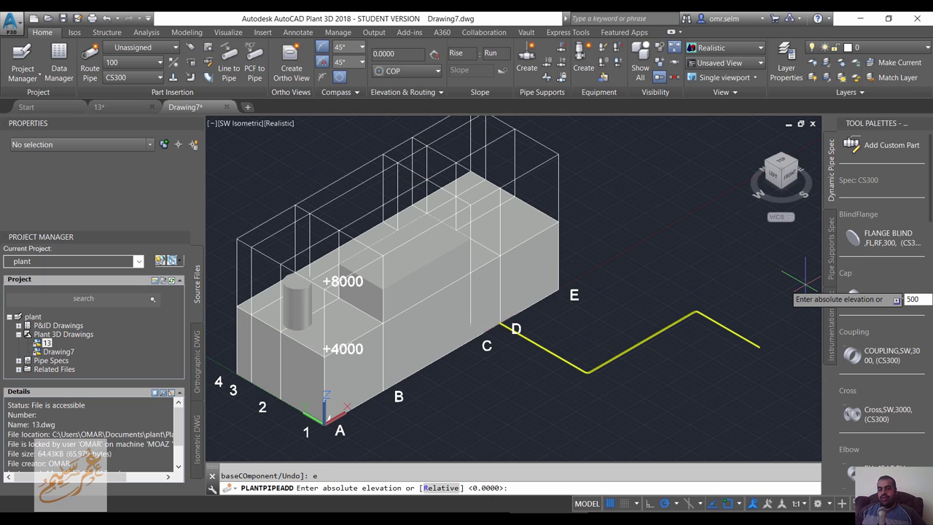
pyautogui.press('Return')
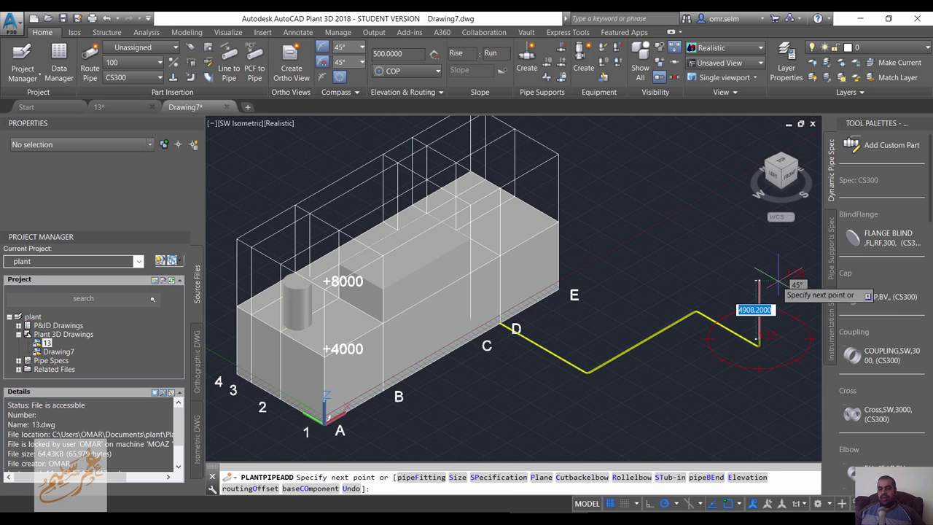
pyautogui.click(758, 233)
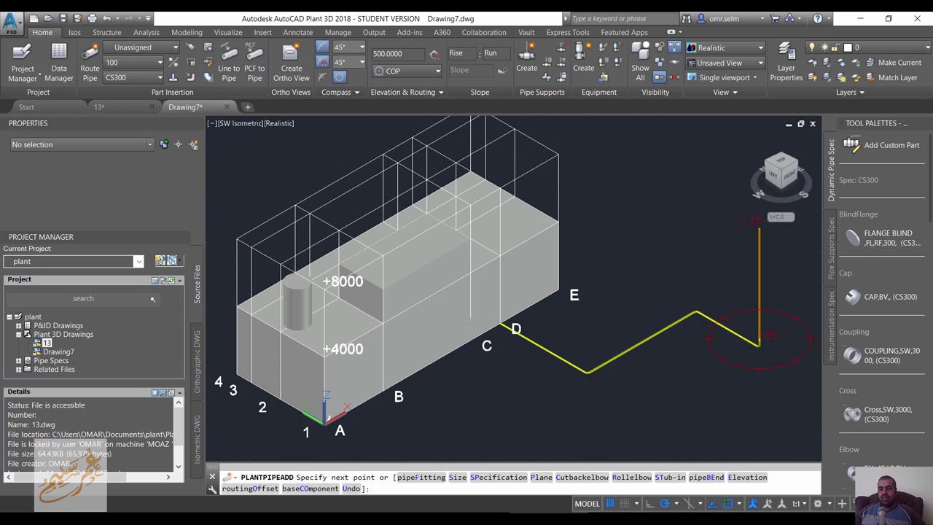